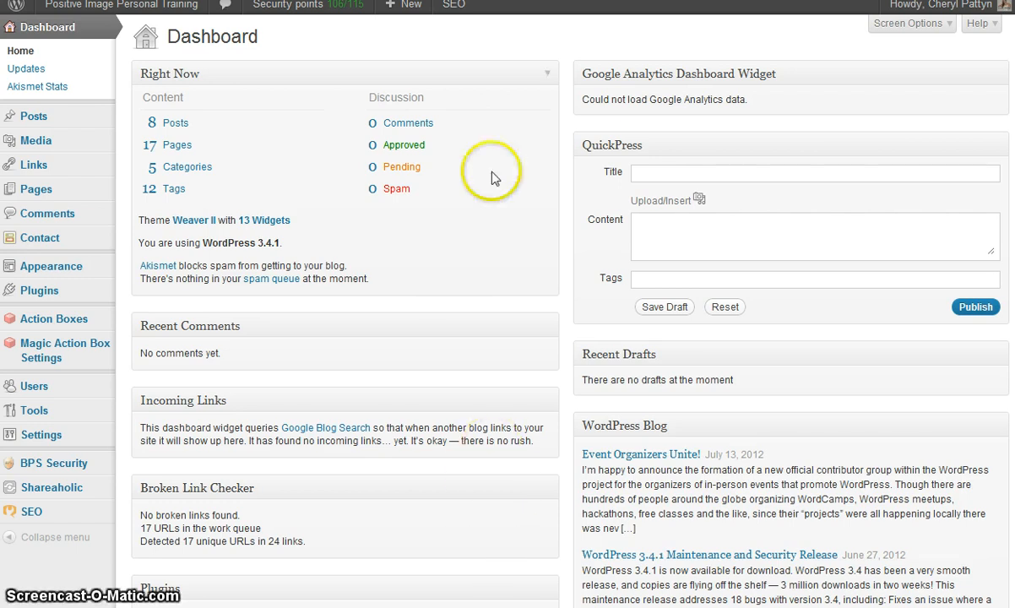
Start a new blog post from the WordPress dashboard.
mouse_move(122, 18)
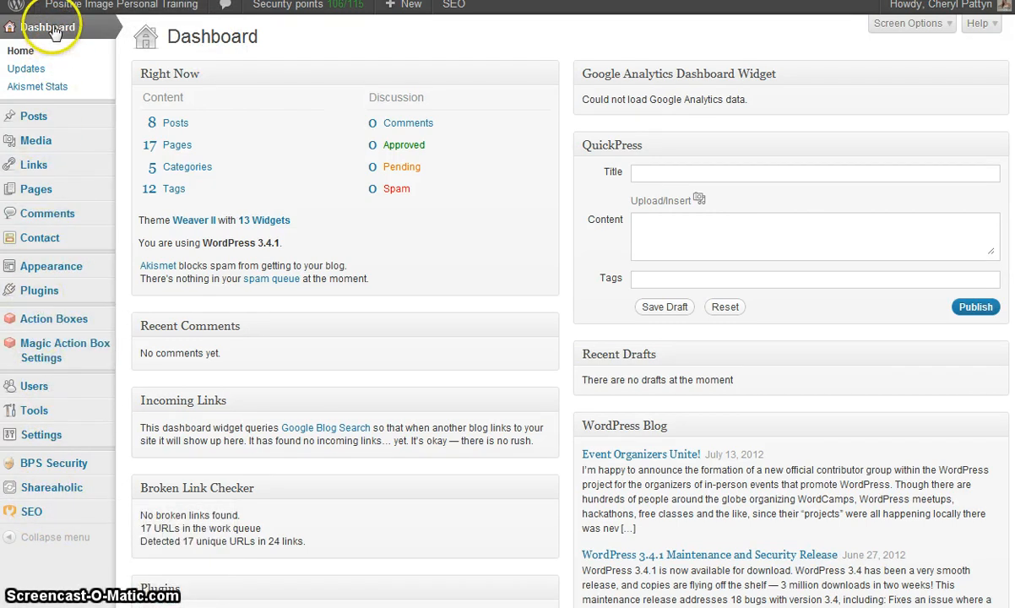
mouse_move(37, 124)
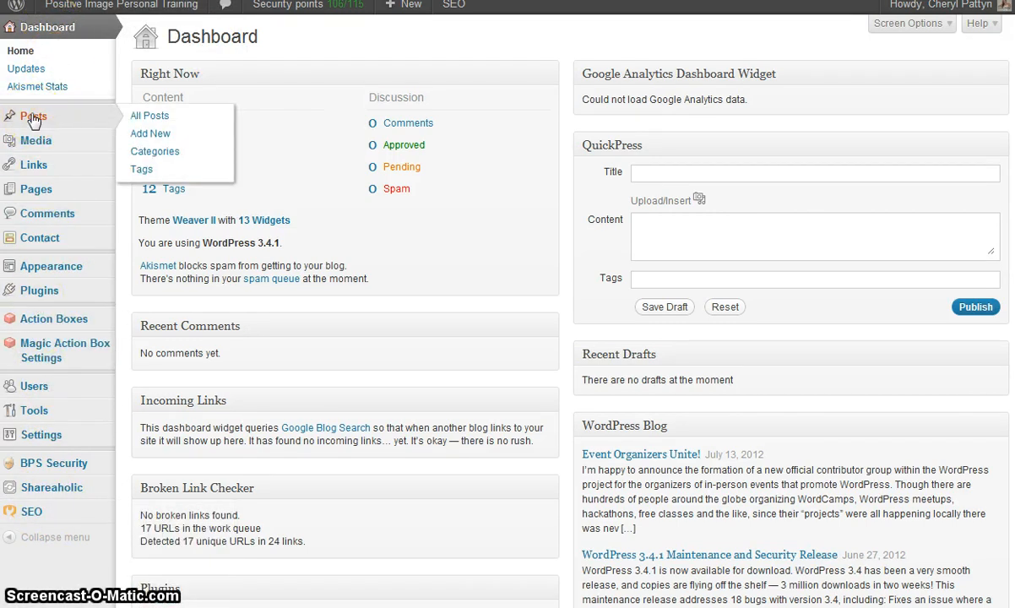
click(151, 135)
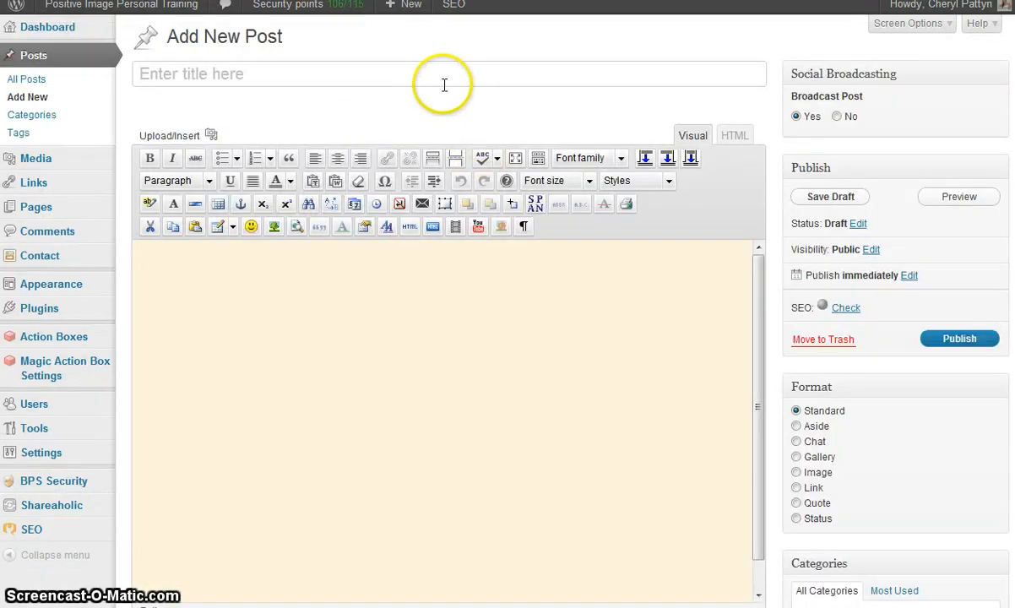
click(233, 73)
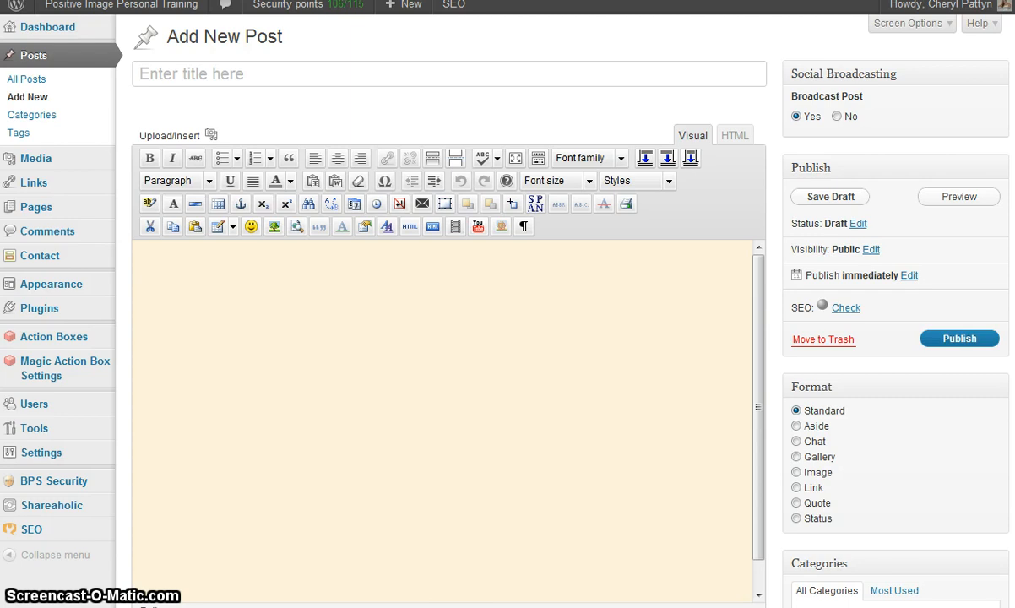
Switch to June 20 ezine.doc in Word and copy the Article text from "spiked lemonade" through "TONIGHT".
mouse_move(472, 607)
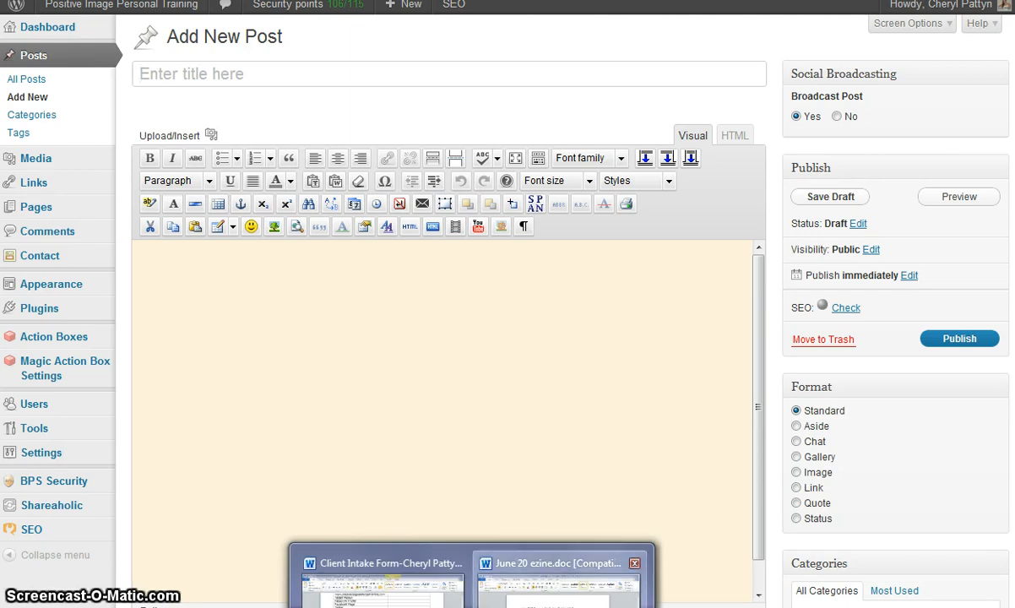
click(557, 587)
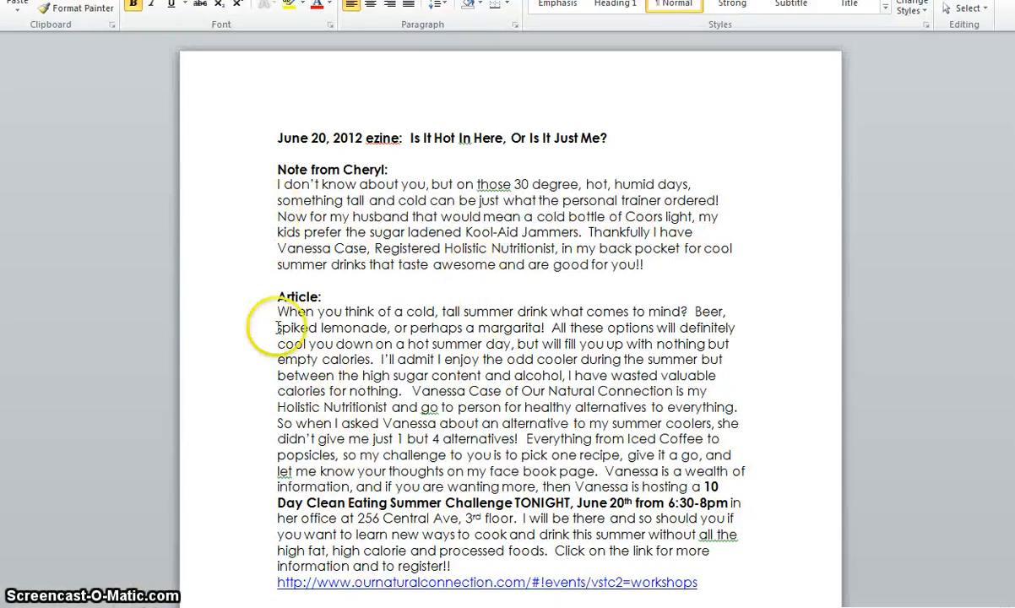
drag(278, 328, 521, 502)
right_click(461, 365)
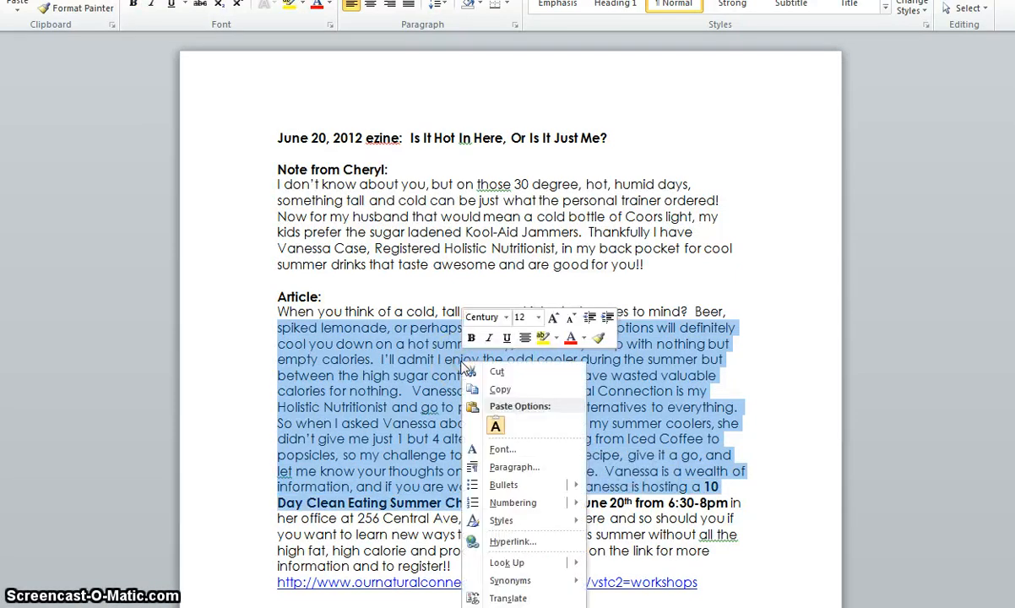
click(478, 389)
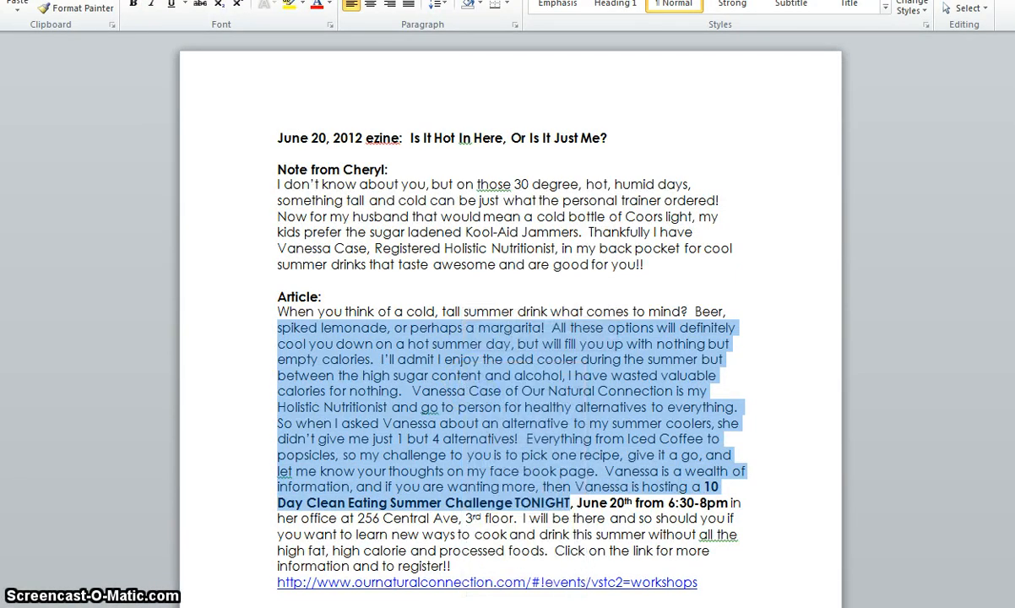
Open Notepad and paste the copied article text into a blank document.
key(super)
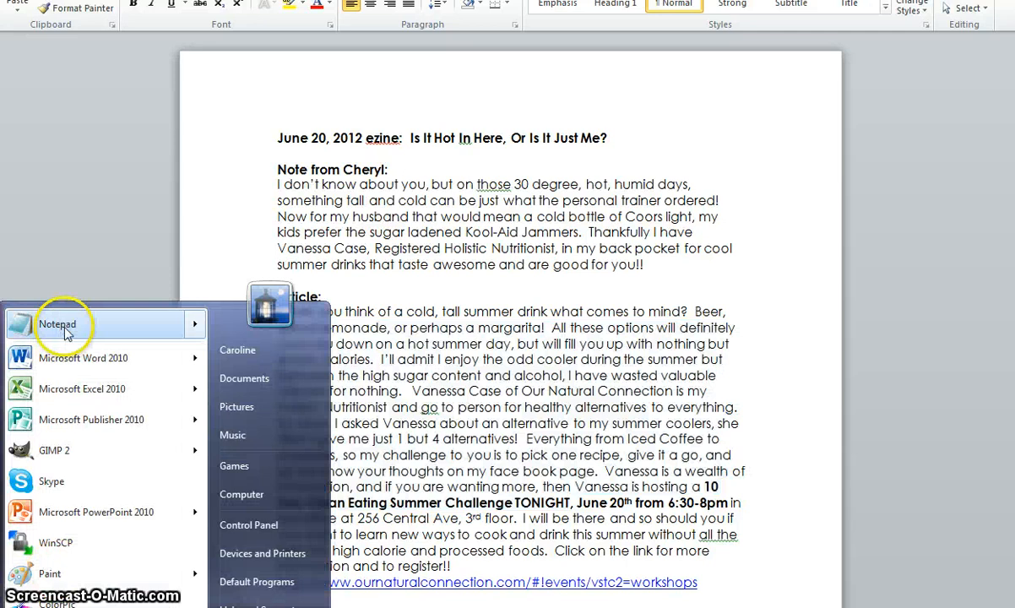
click(59, 253)
right_click(428, 172)
click(486, 245)
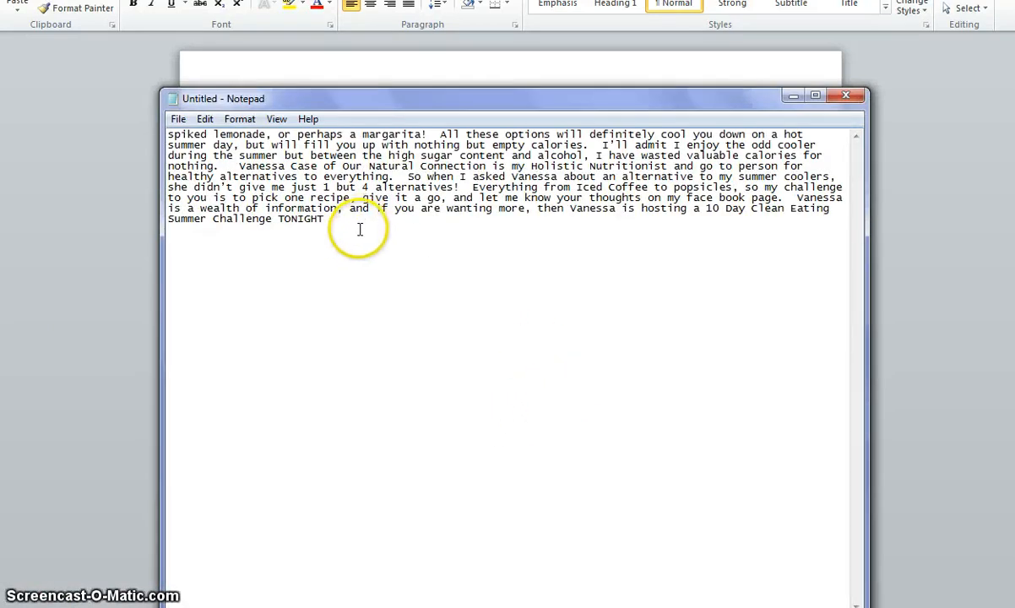
Copy all the text in Notepad and paste it into the body of the new WordPress post.
drag(323, 221, 166, 134)
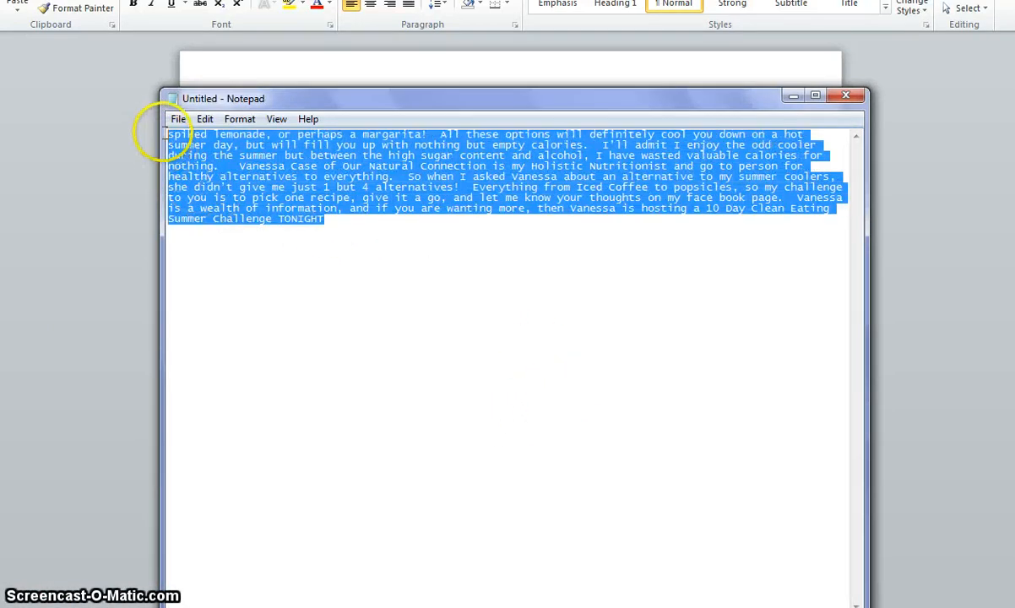
right_click(252, 166)
click(326, 220)
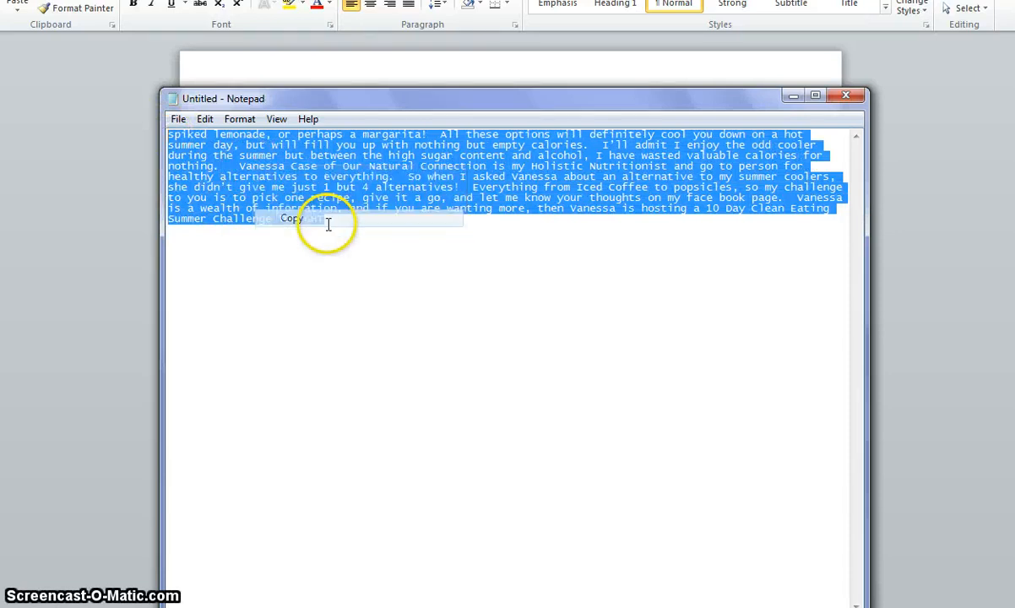
click(361, 356)
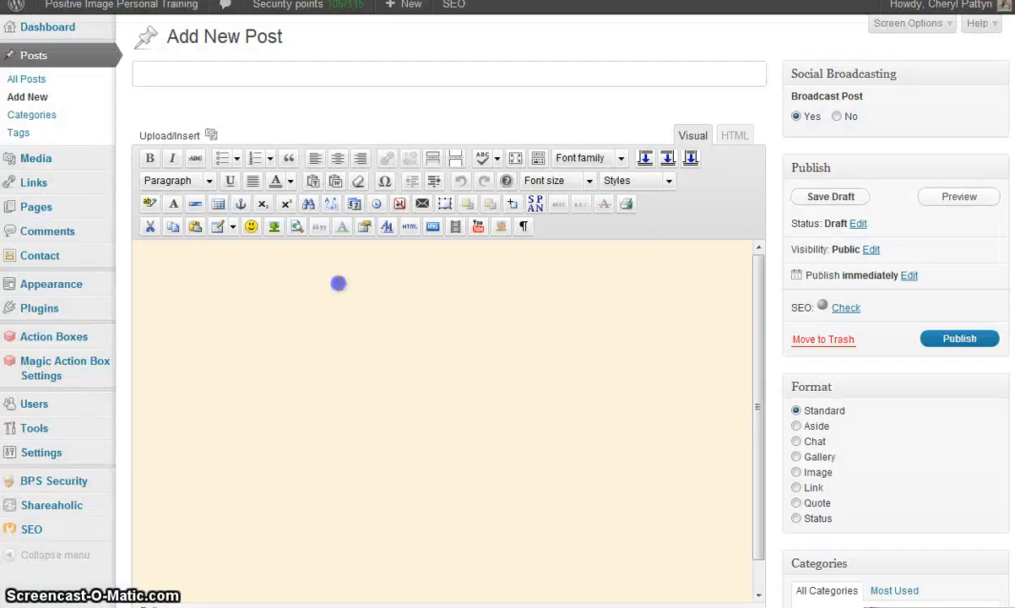
right_click(340, 282)
click(408, 371)
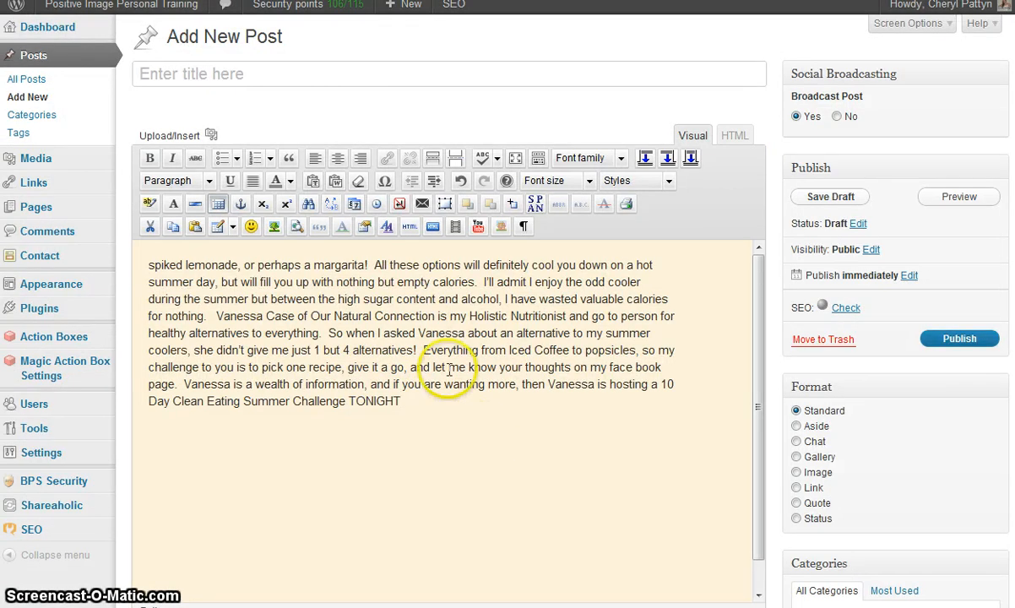
Make the text "ou up wit" in the second line of the post bold and italic.
drag(392, 300, 292, 314)
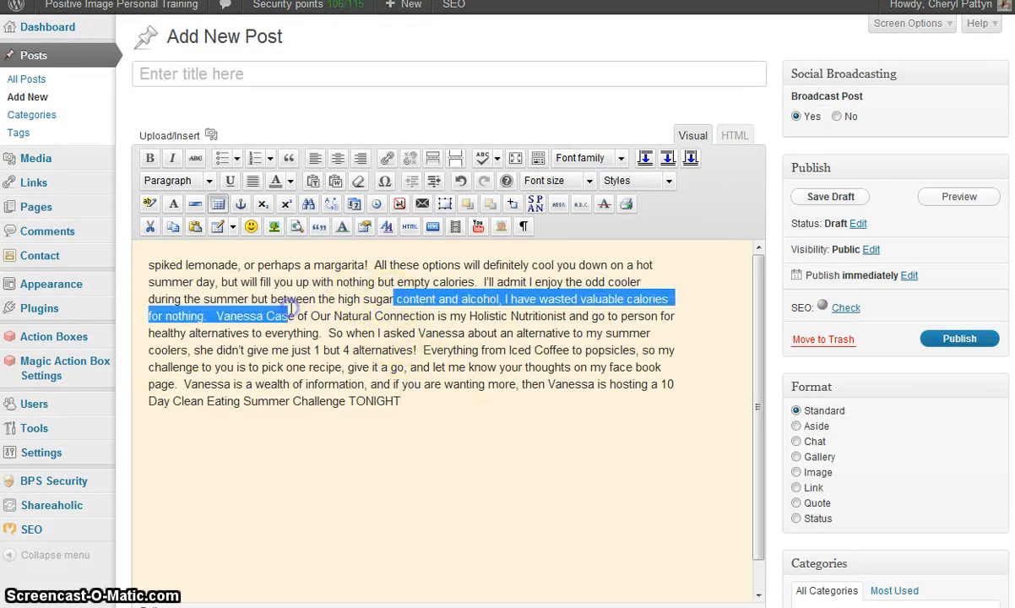
click(324, 289)
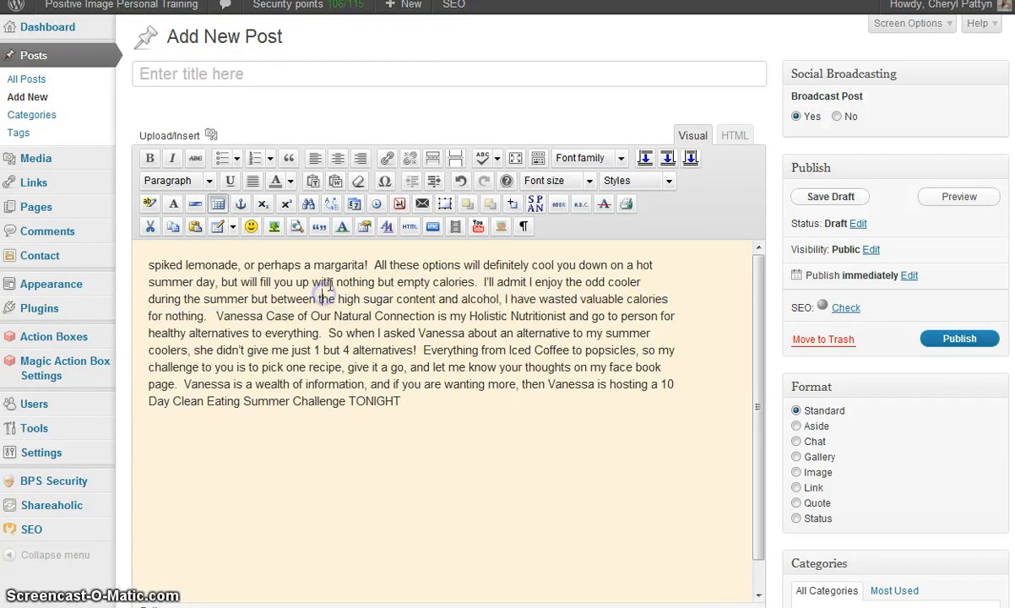
click(150, 158)
click(172, 158)
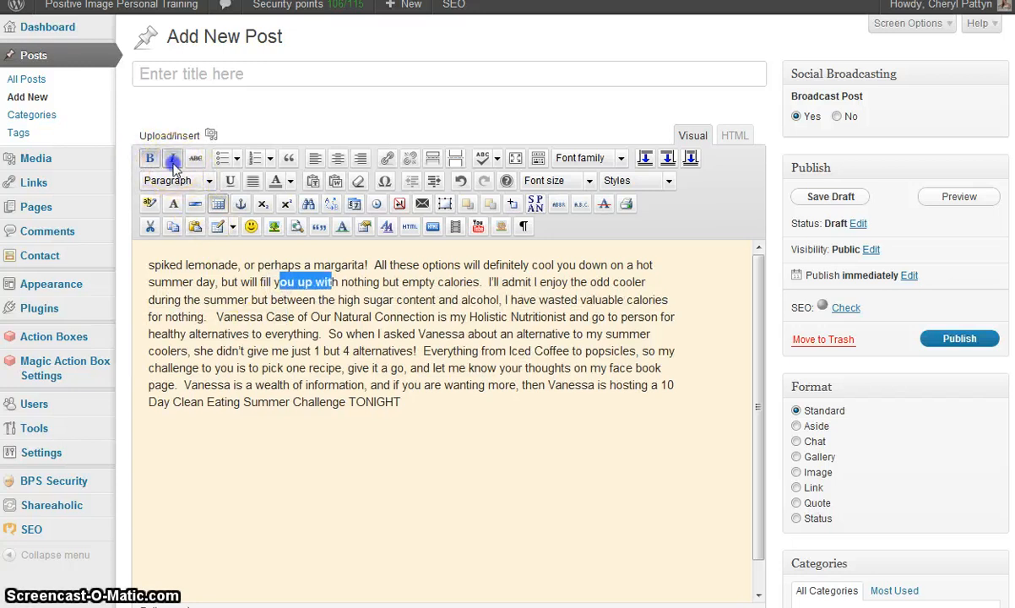
Underline the text "lternatives t" in the phrase "healthy alternatives to everything".
click(250, 331)
drag(196, 335, 197, 333)
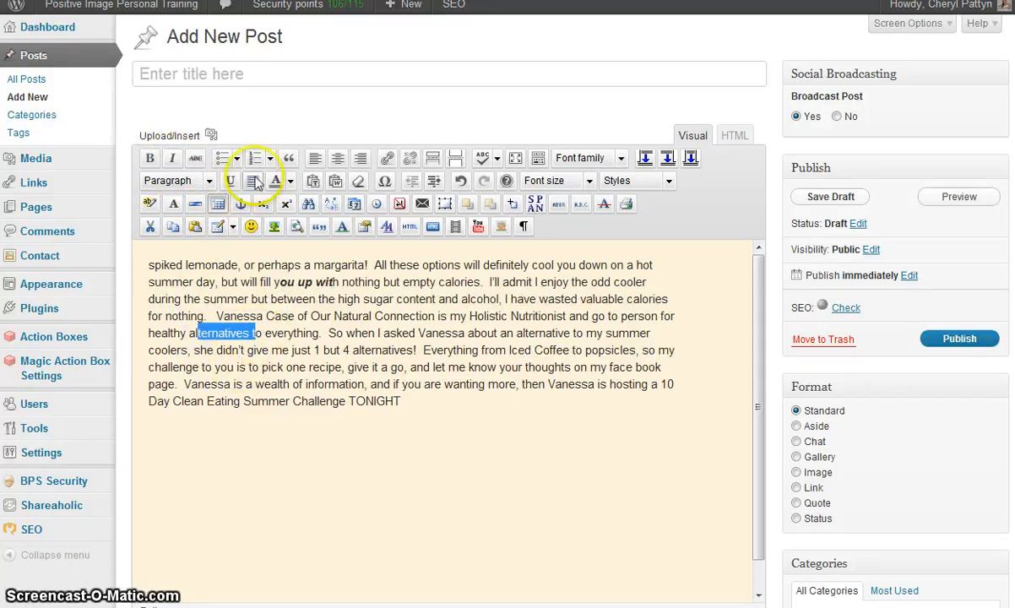
click(229, 181)
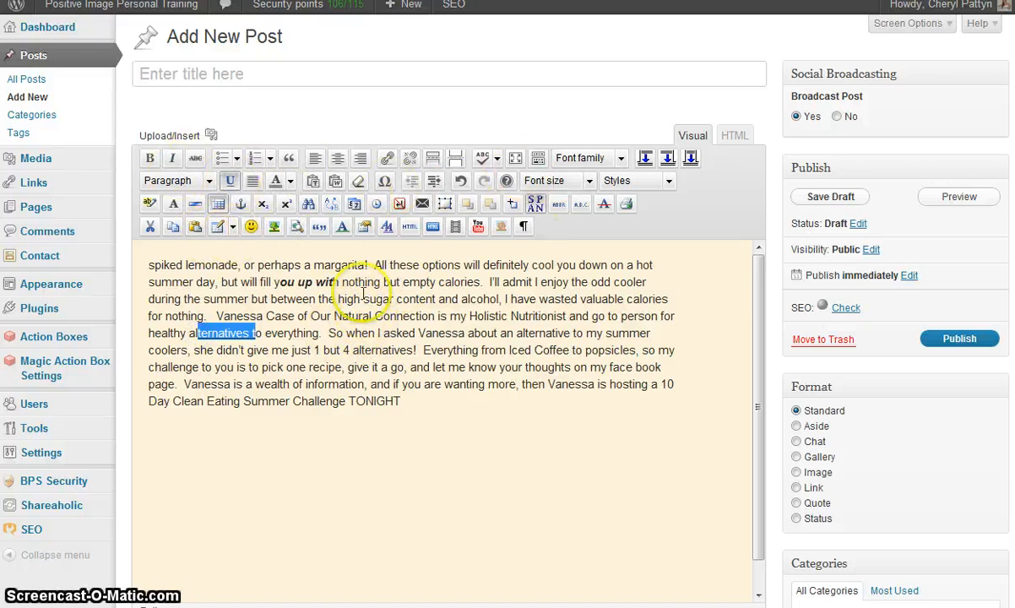
drag(416, 300, 380, 301)
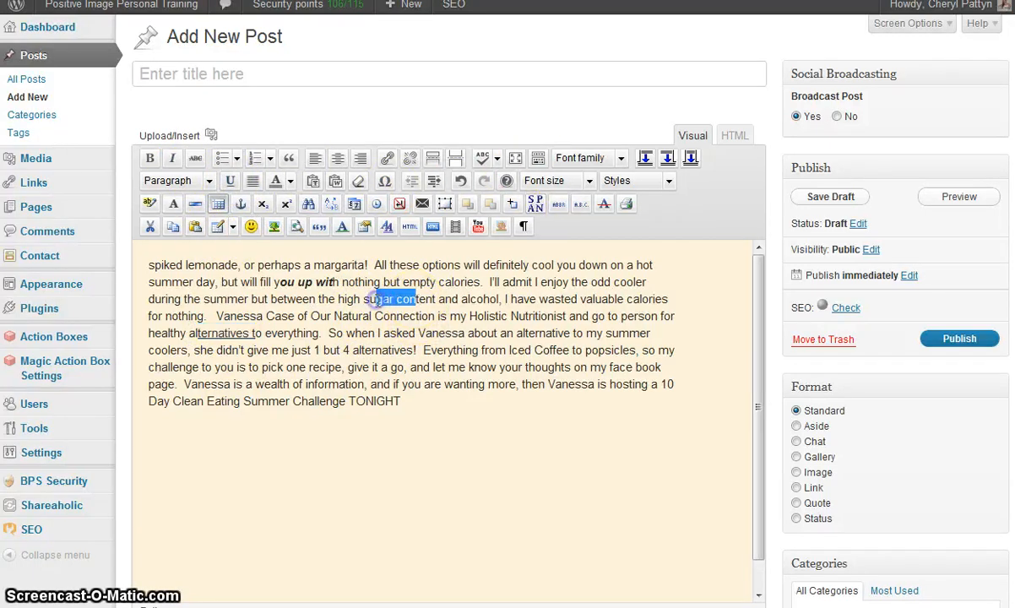
click(589, 183)
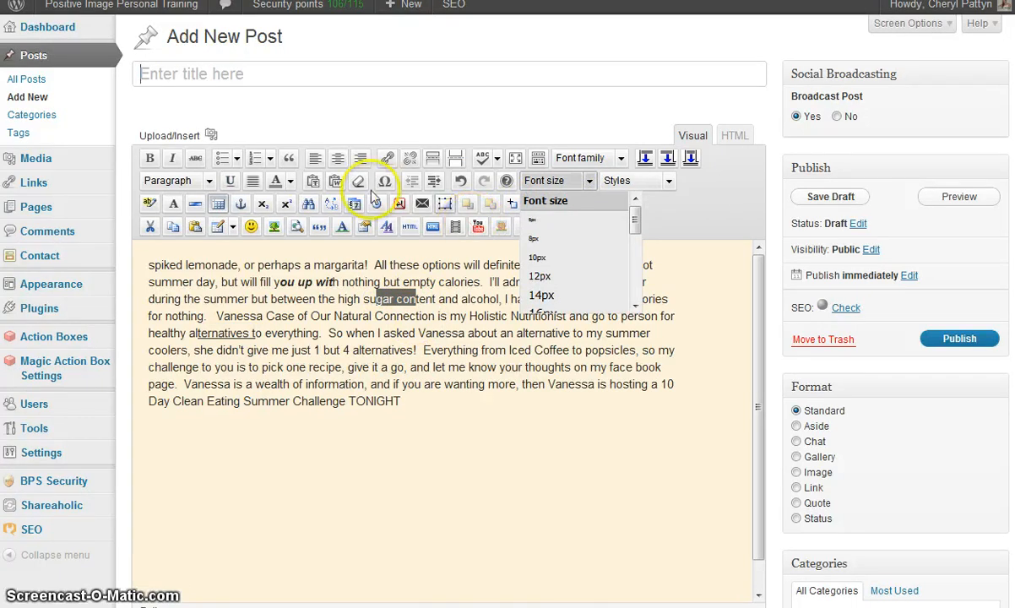
click(290, 182)
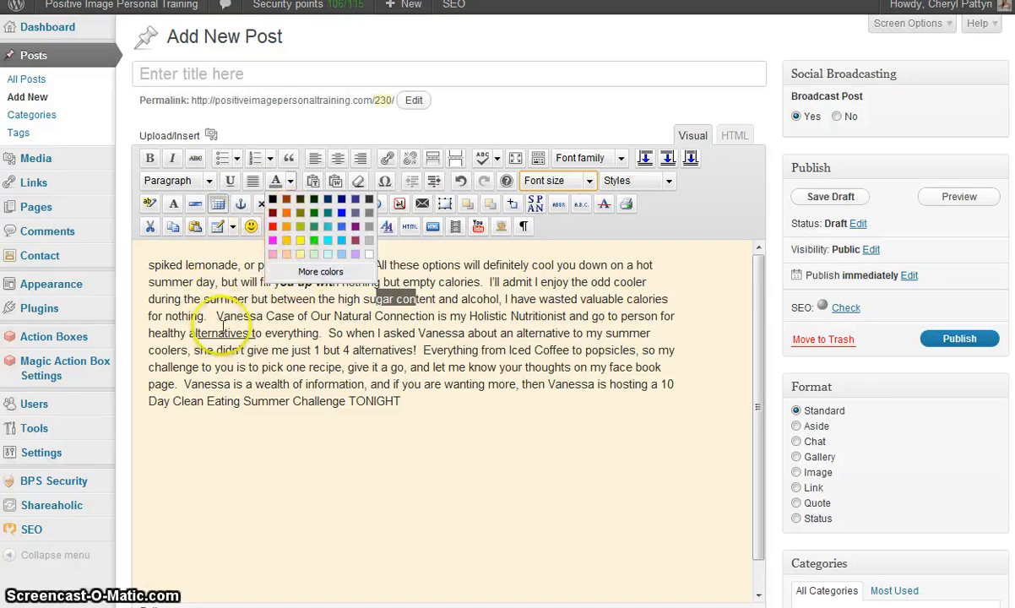
click(511, 321)
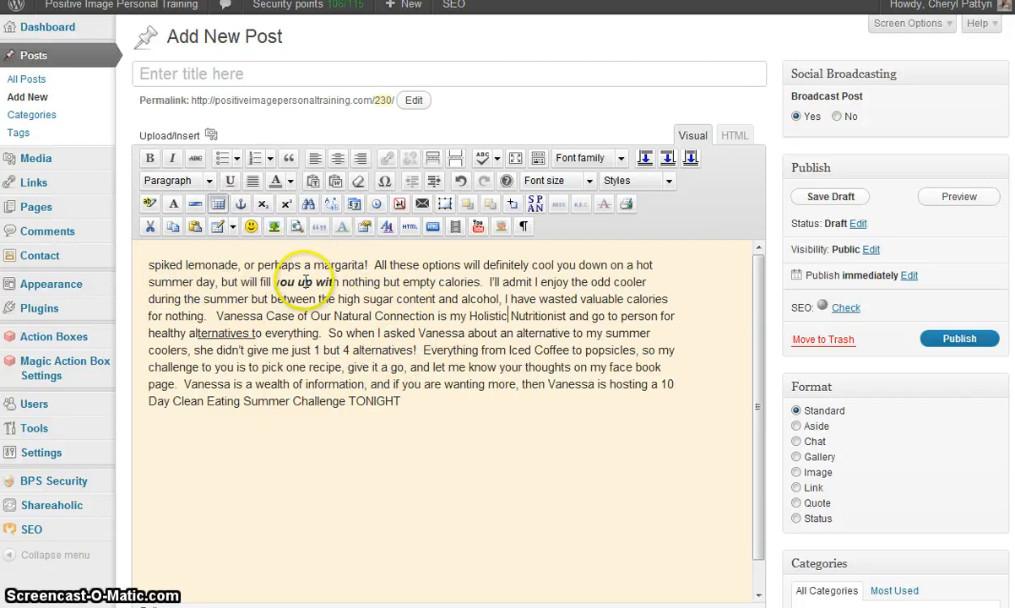
Place the cursor at the start of the post text and upload "apples are good for you.jpg" from the Blog Images folder.
click(149, 265)
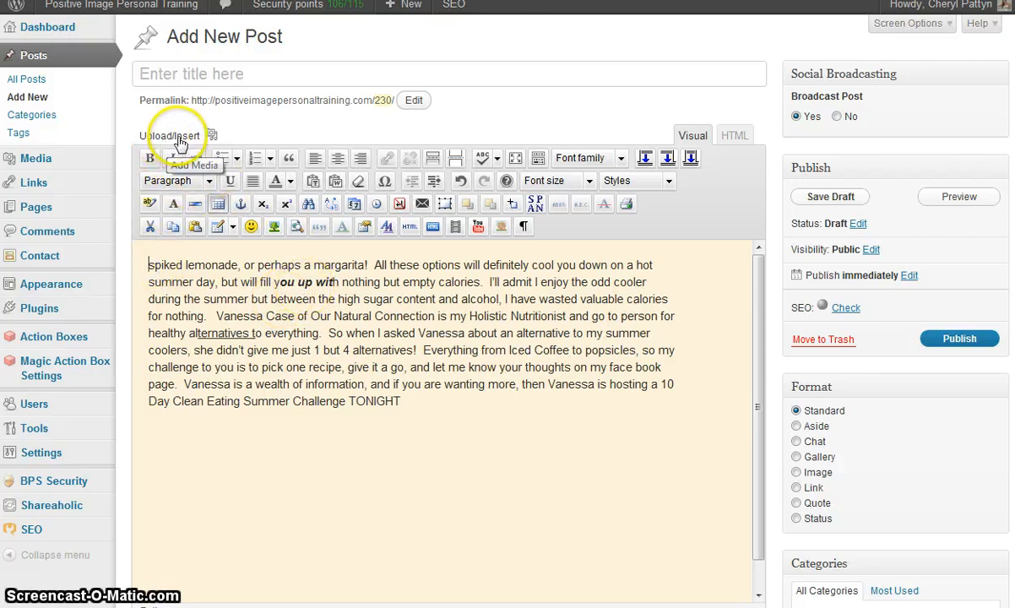
click(211, 136)
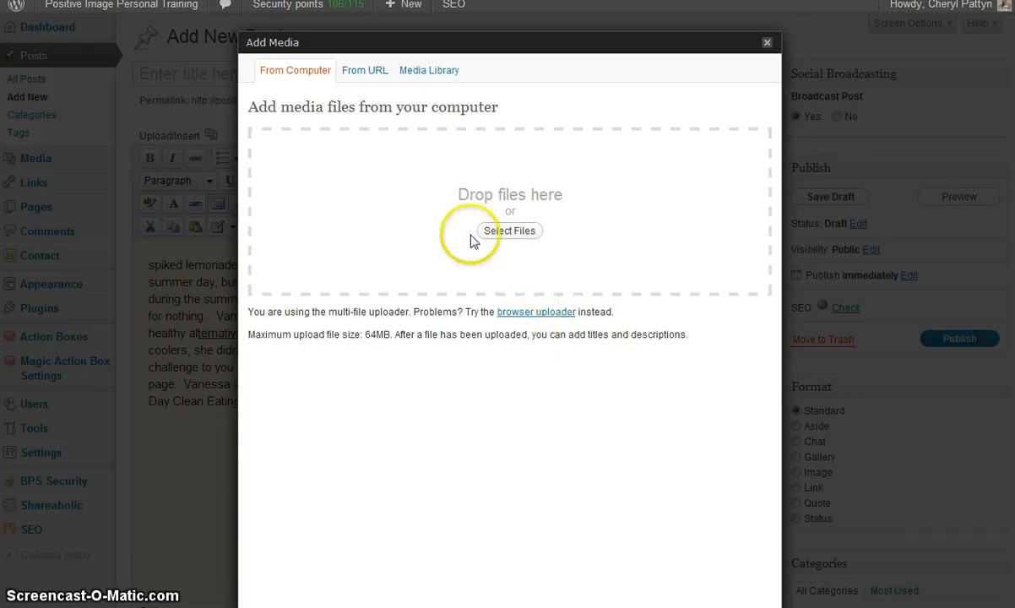
click(509, 232)
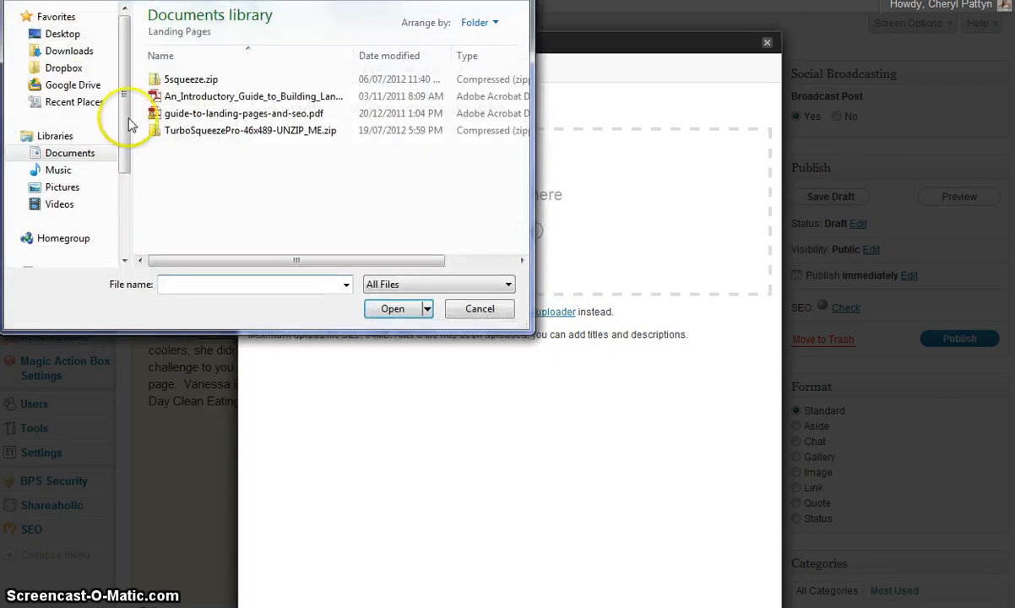
click(56, 186)
double_click(257, 134)
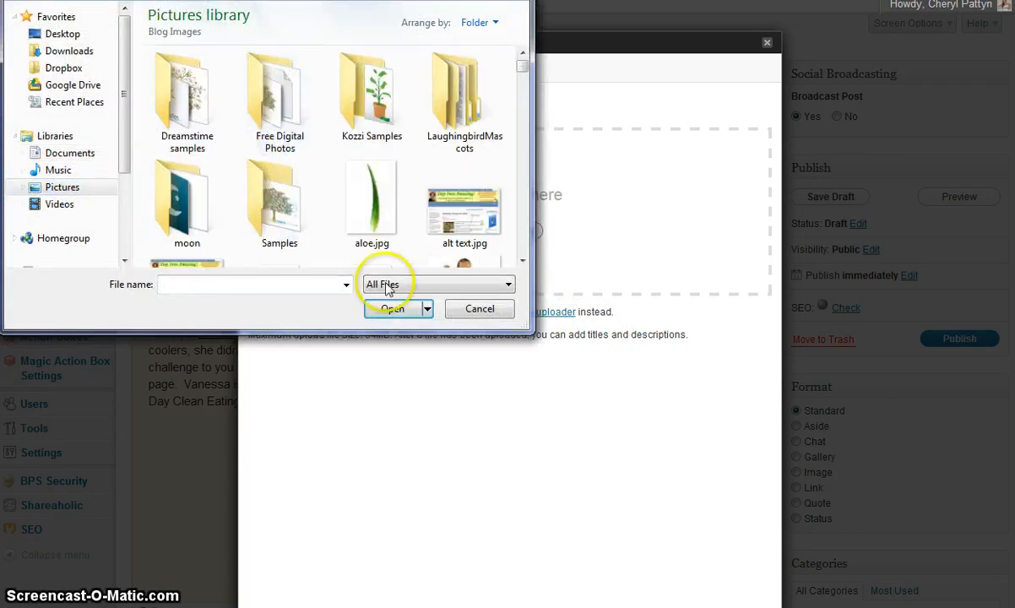
click(523, 211)
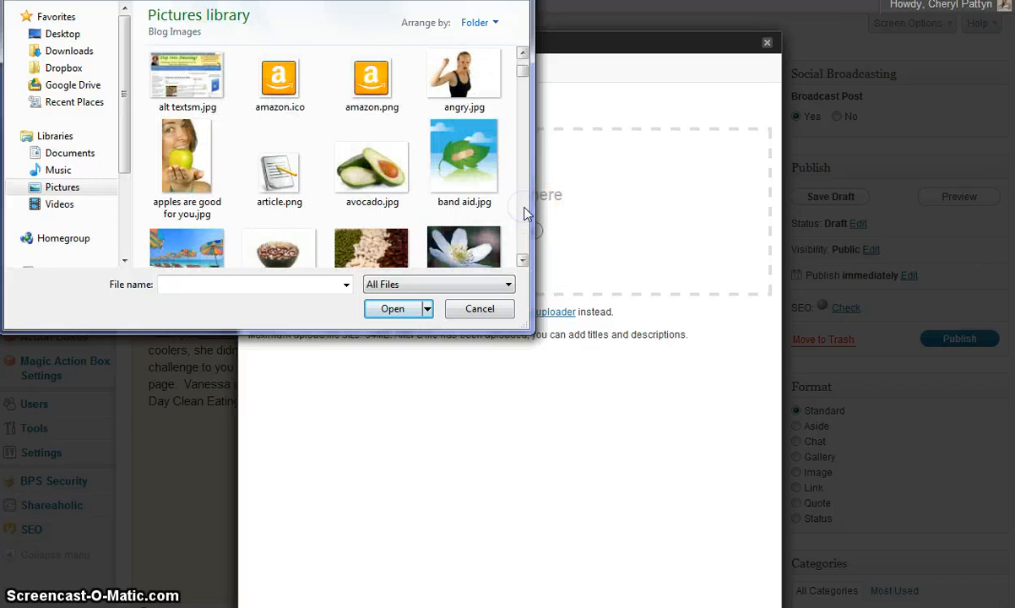
click(186, 169)
click(397, 312)
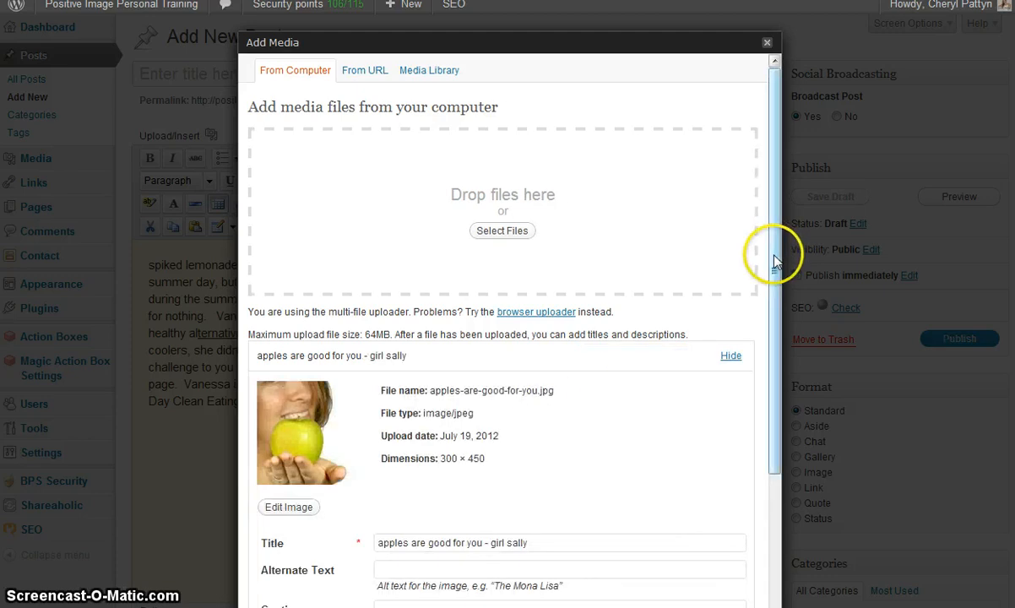
Copy the uploaded image's title into its alternate text.
drag(775, 260, 777, 391)
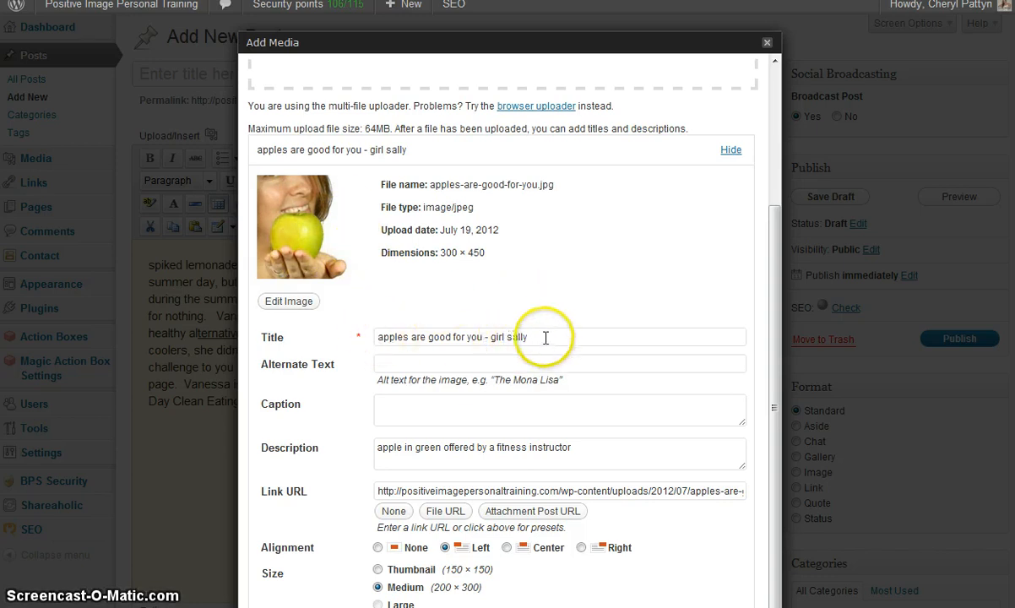
triple_click(403, 337)
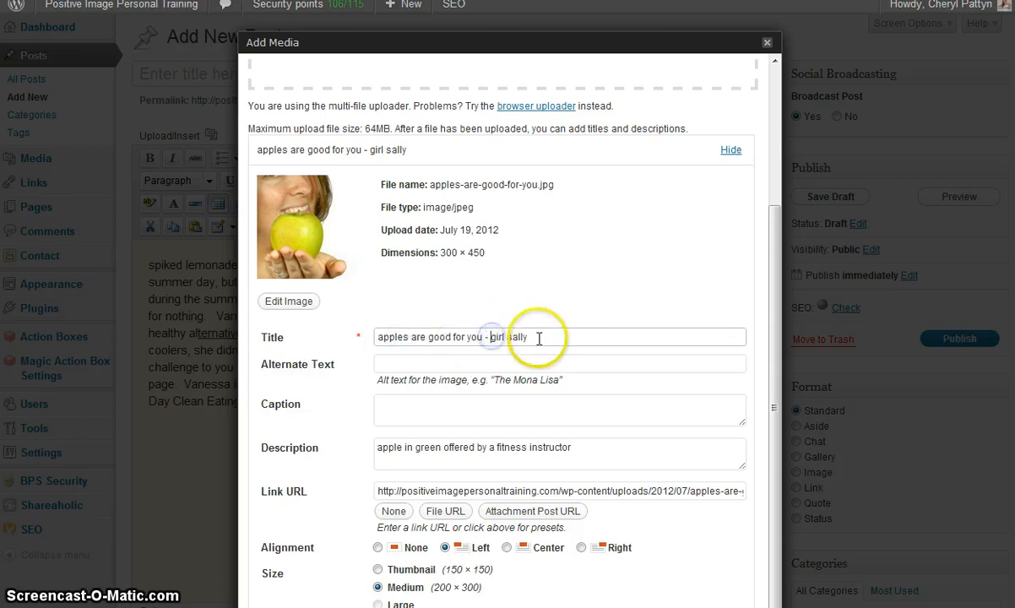
drag(537, 335, 362, 340)
right_click(403, 335)
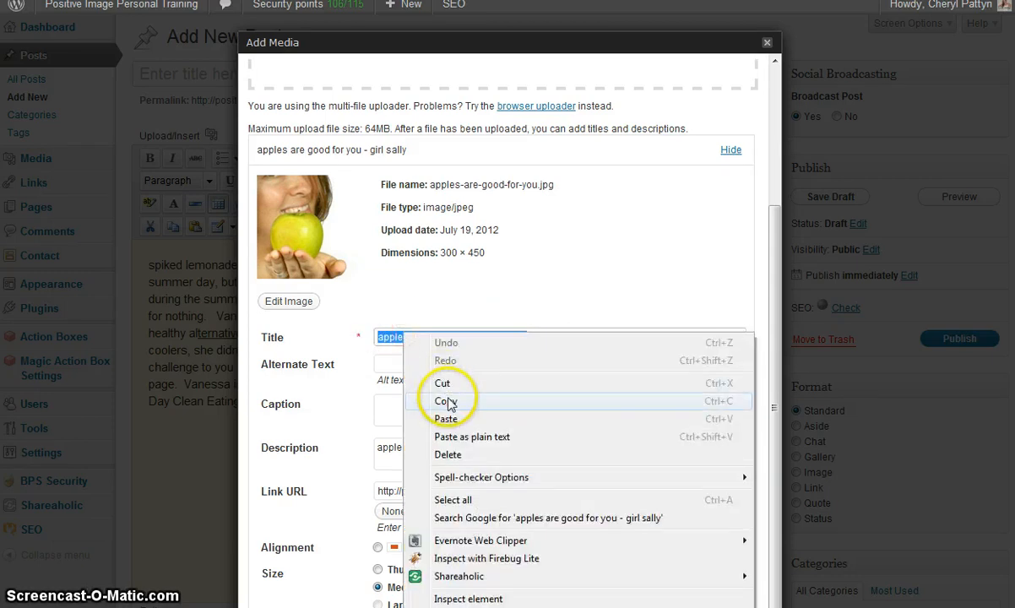
click(446, 401)
click(430, 363)
right_click(430, 365)
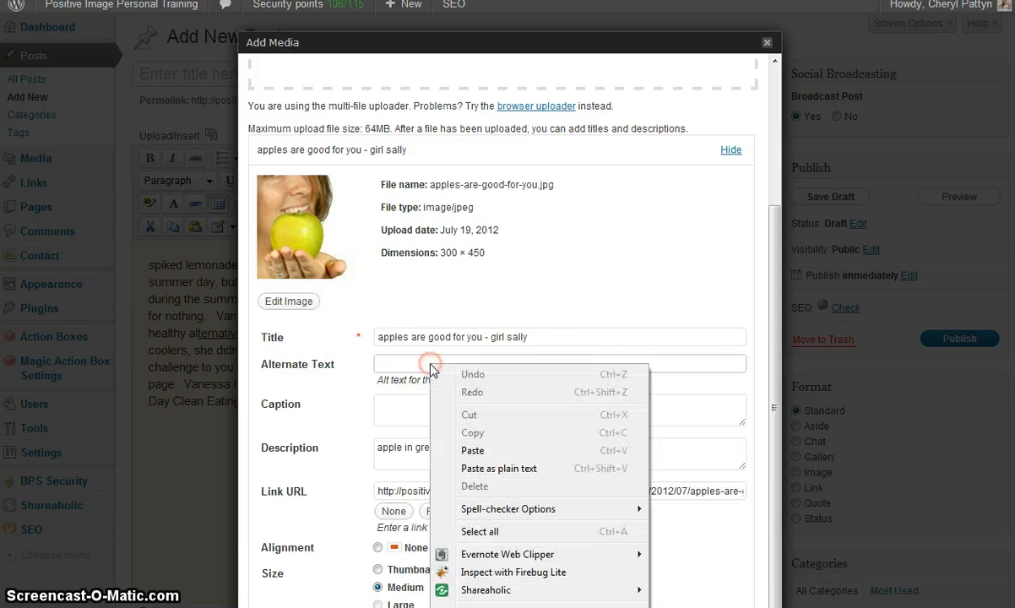
click(471, 449)
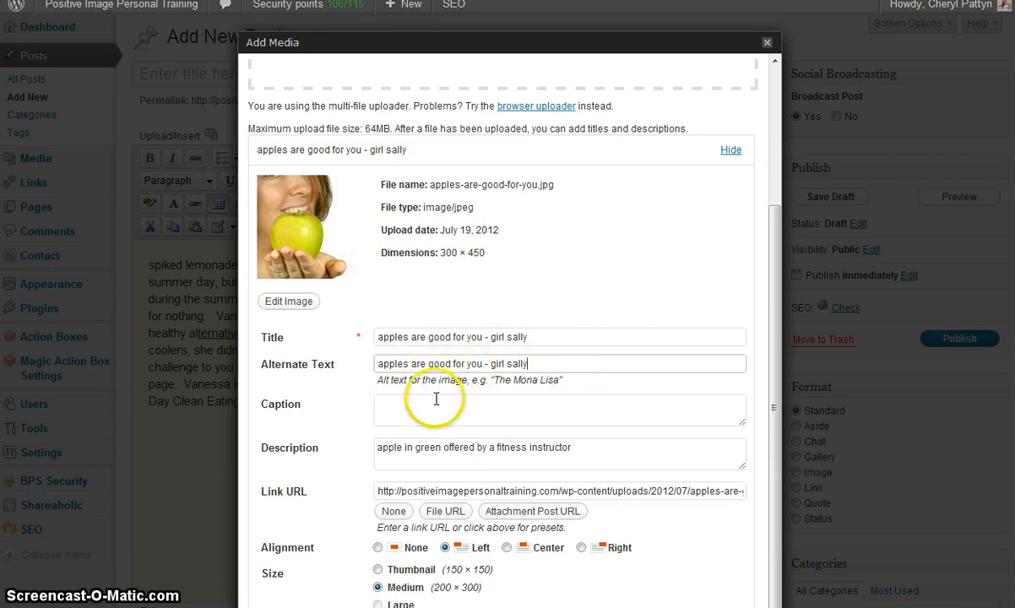
Insert the uploaded image into the post at Medium size (200 × 300) with left alignment.
drag(774, 311, 767, 390)
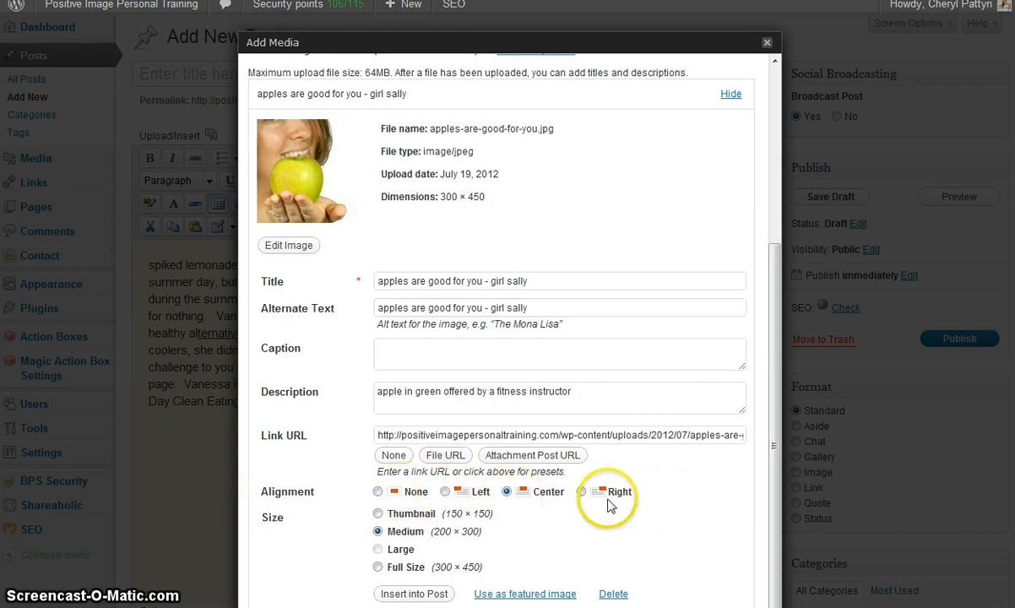
click(581, 491)
click(445, 491)
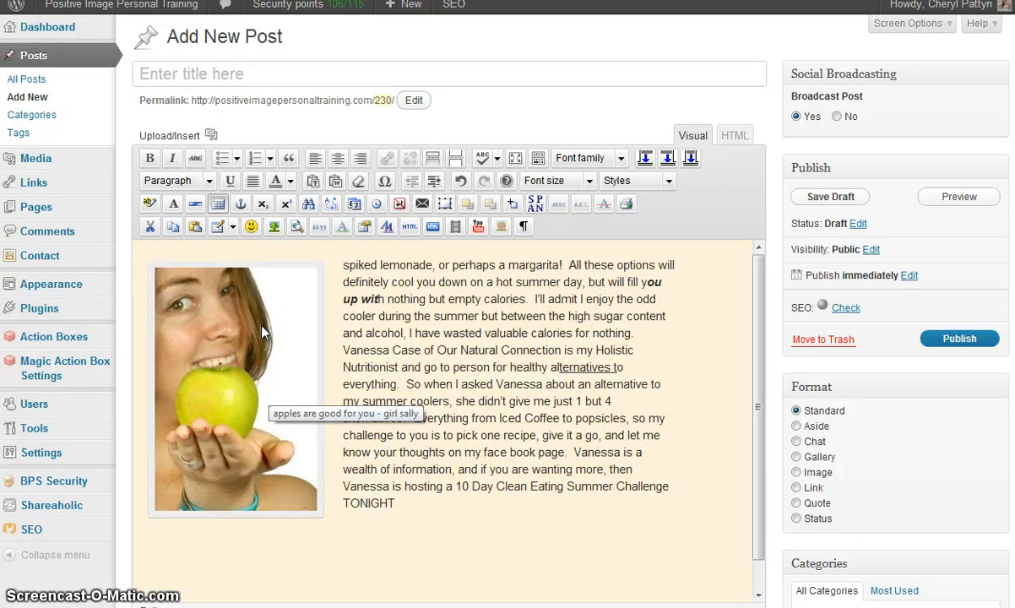
Open the inserted apple image for editing and scale it to 90%.
click(217, 315)
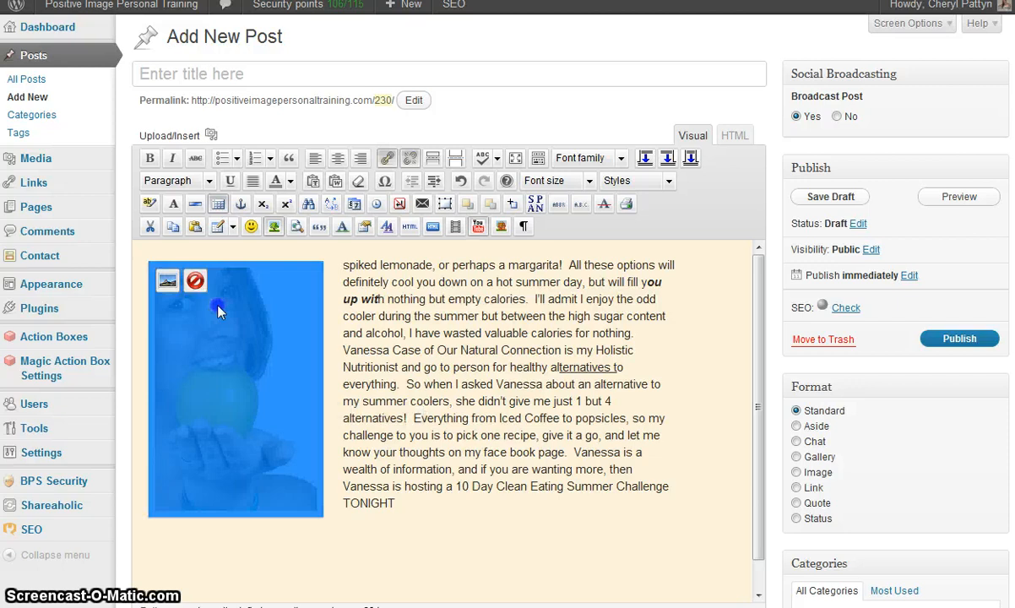
click(167, 284)
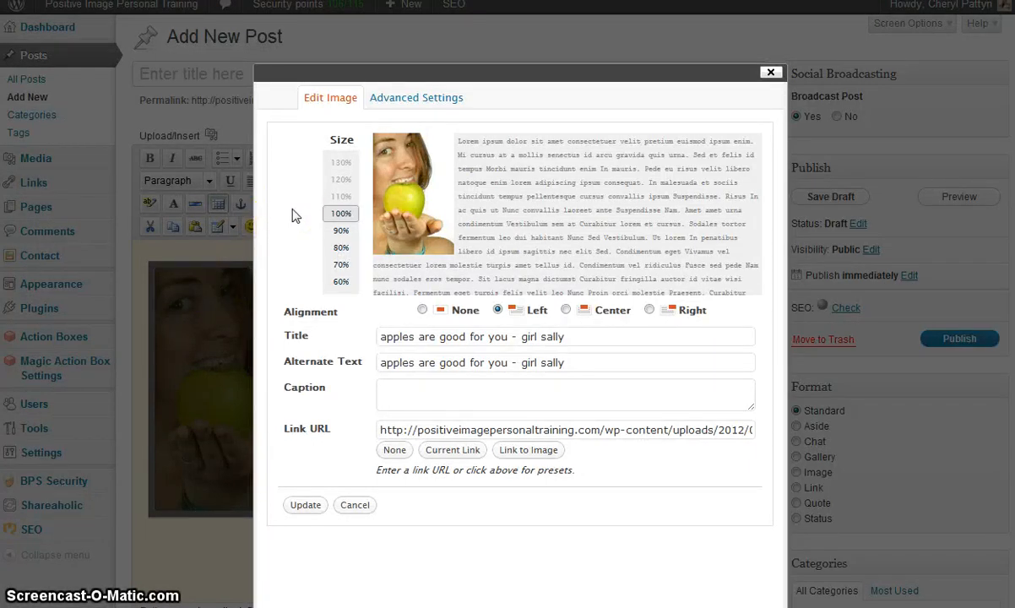
click(339, 233)
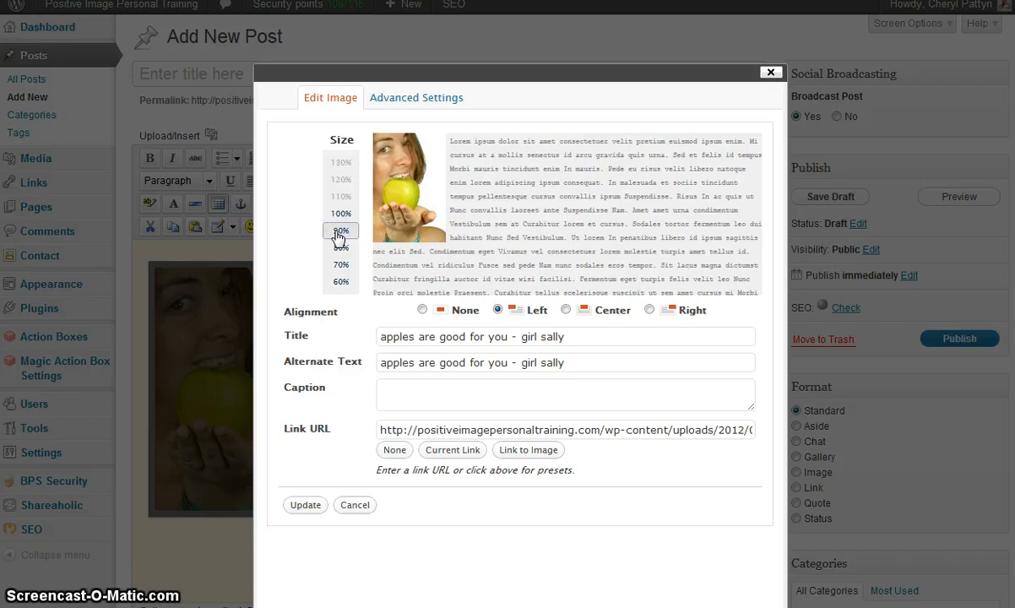
Give the image horizontal and vertical space of 5 and a border of 1 in its advanced settings, and update it.
click(416, 100)
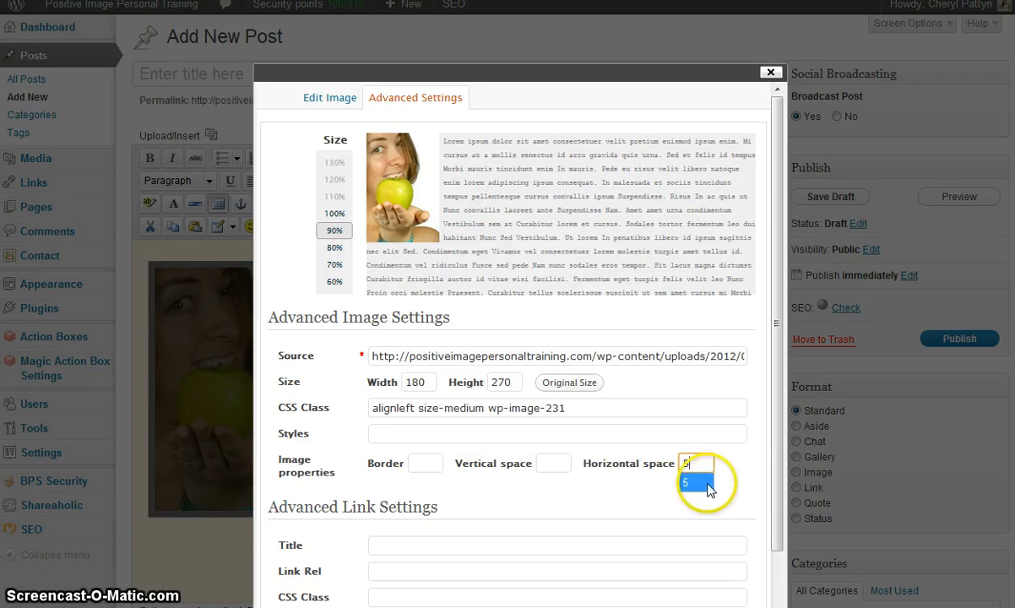
click(699, 482)
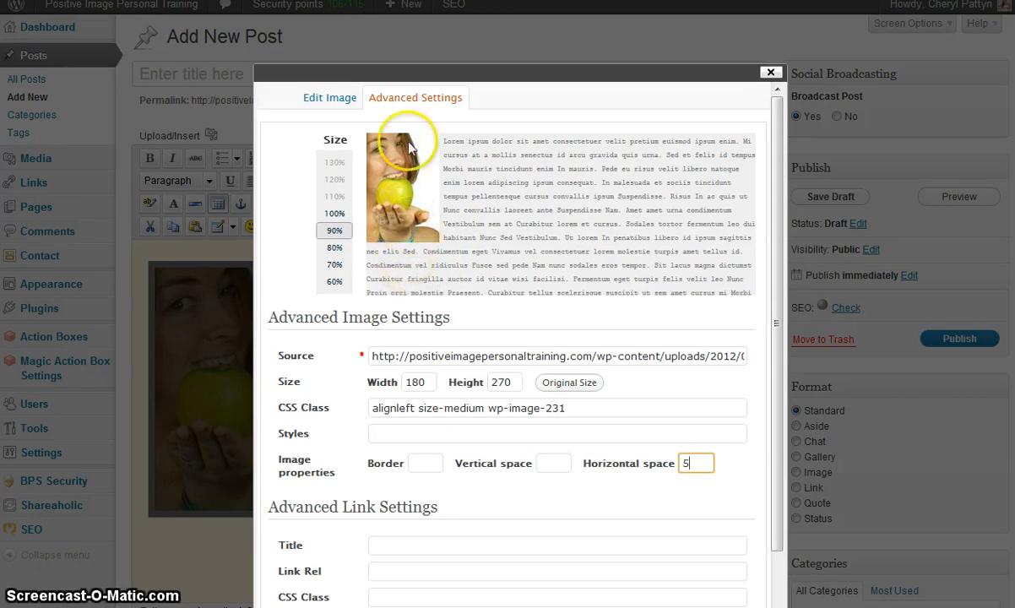
click(561, 461)
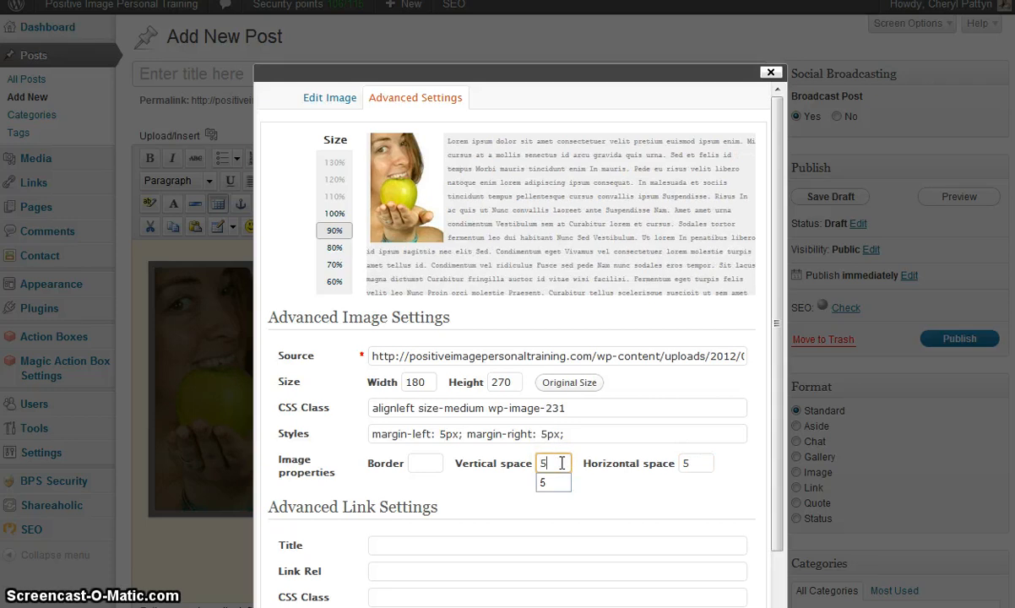
click(431, 462)
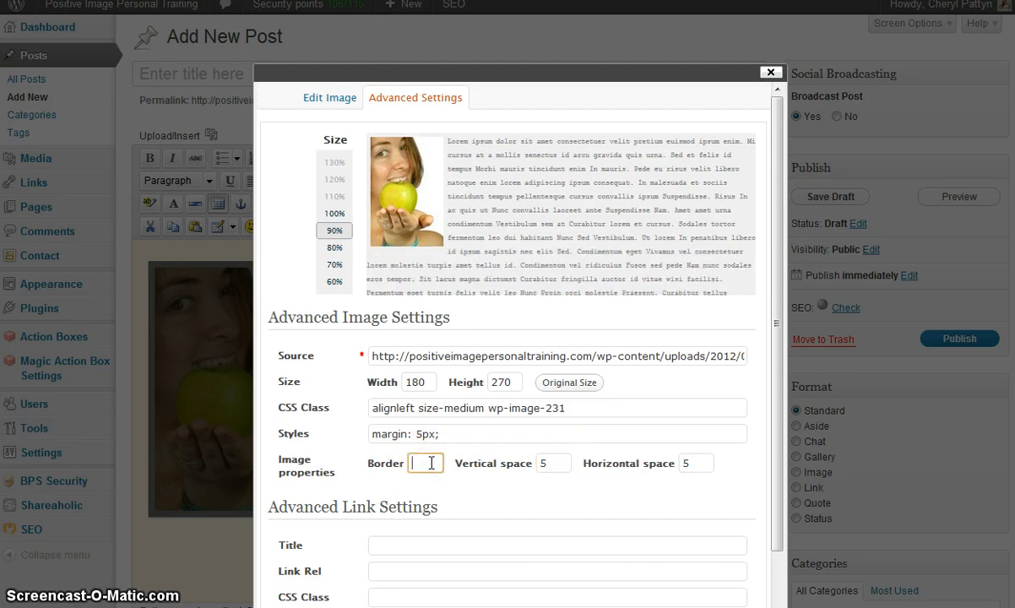
click(554, 464)
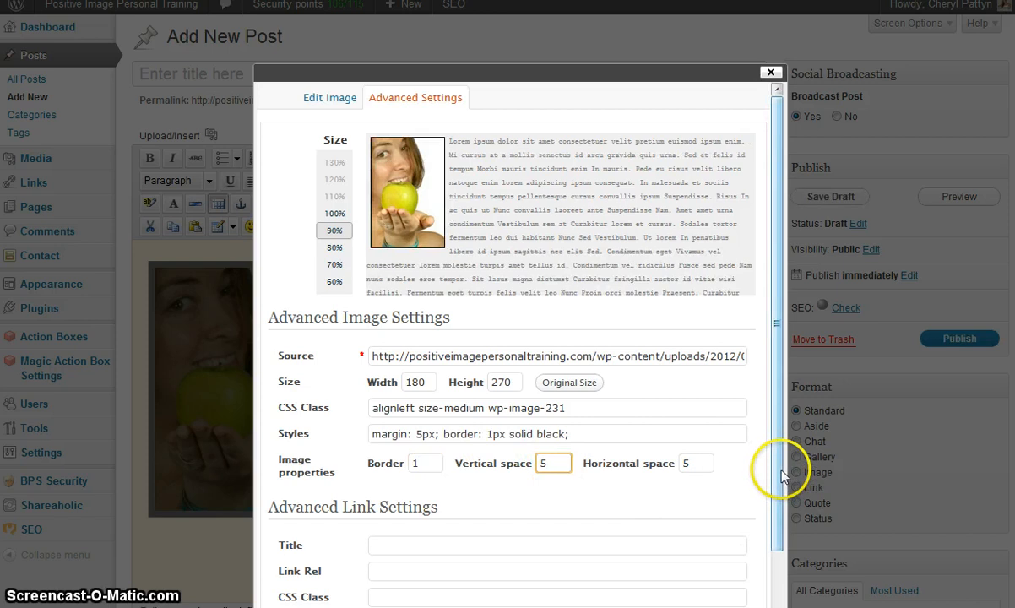
drag(777, 471, 775, 550)
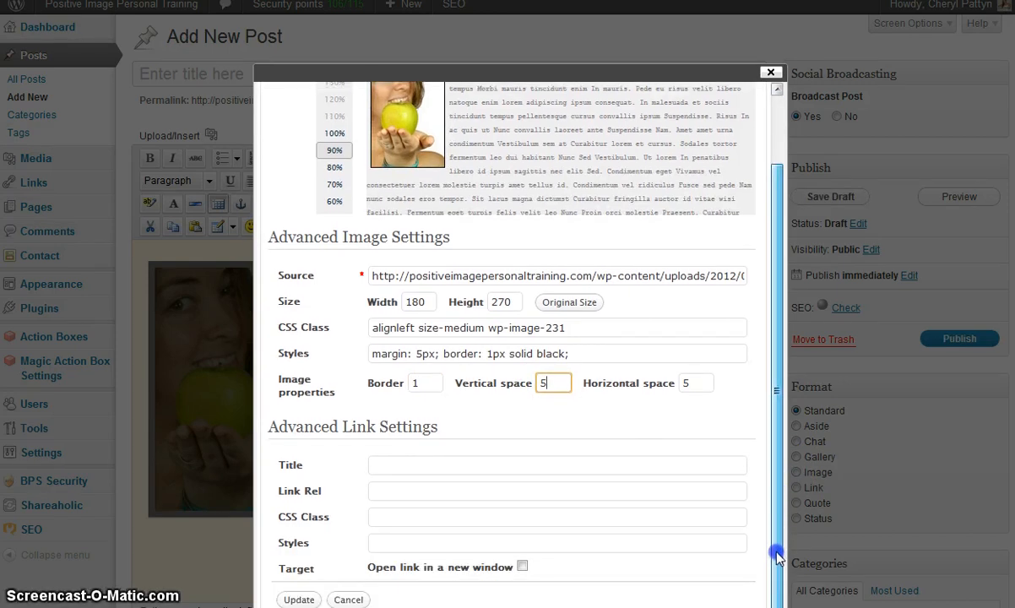
click(298, 600)
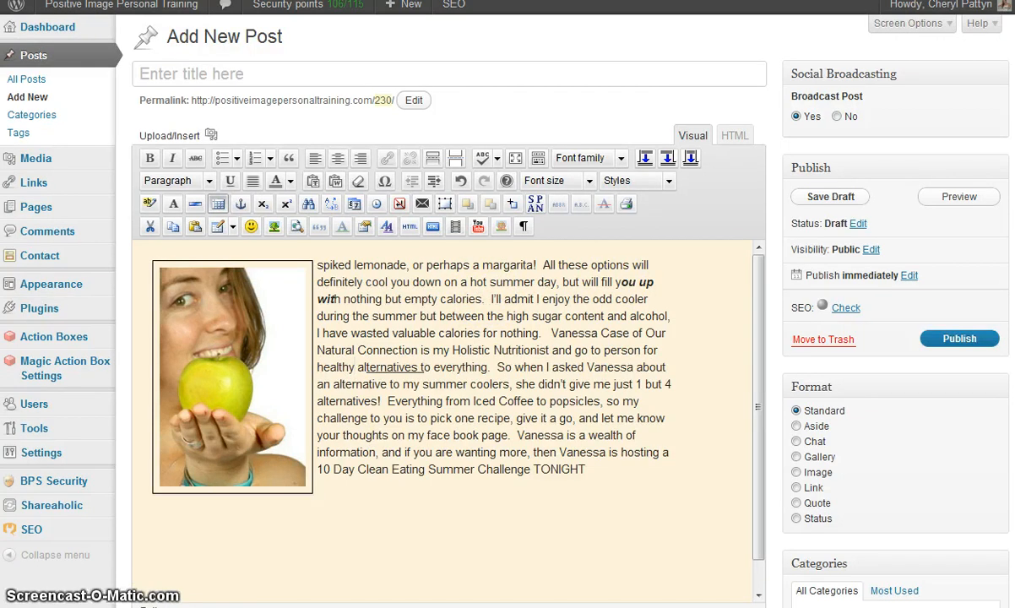
Open the form for adding a new category and show the most used tags for the post.
scroll(507, 337, down, 3)
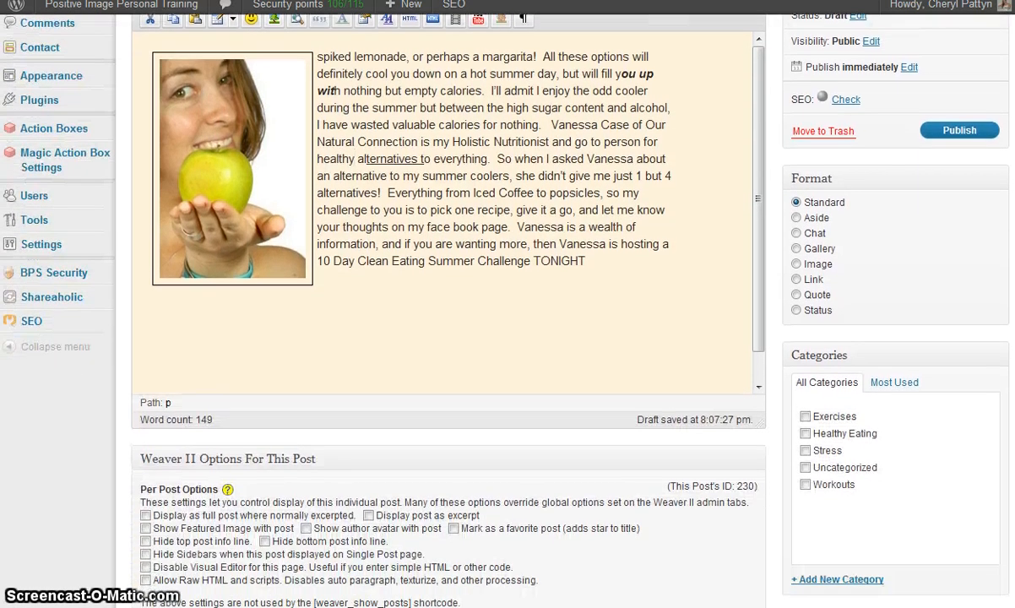
scroll(836, 254, down, 1)
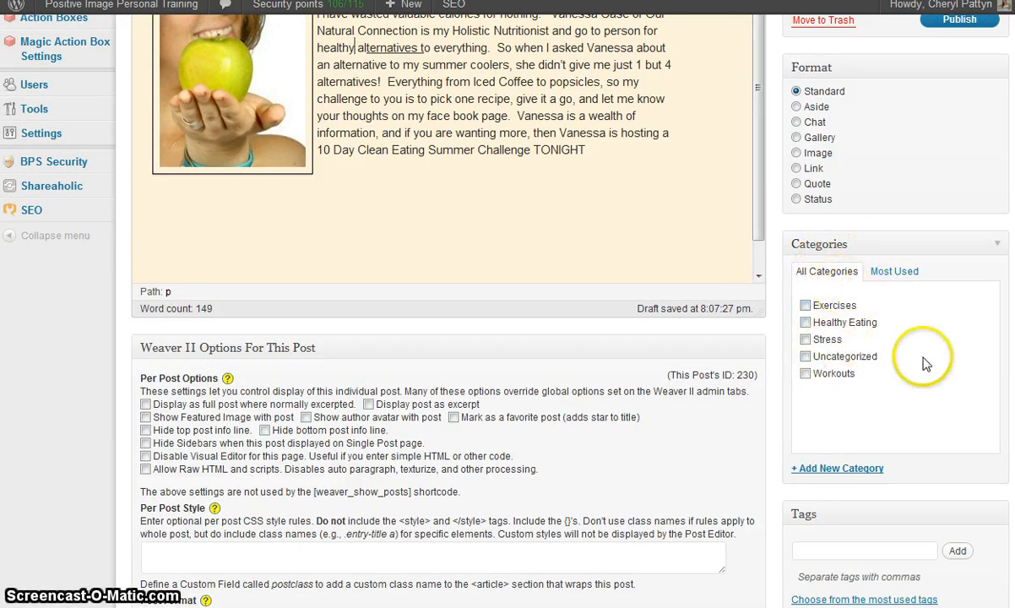
scroll(473, 304, down, 2)
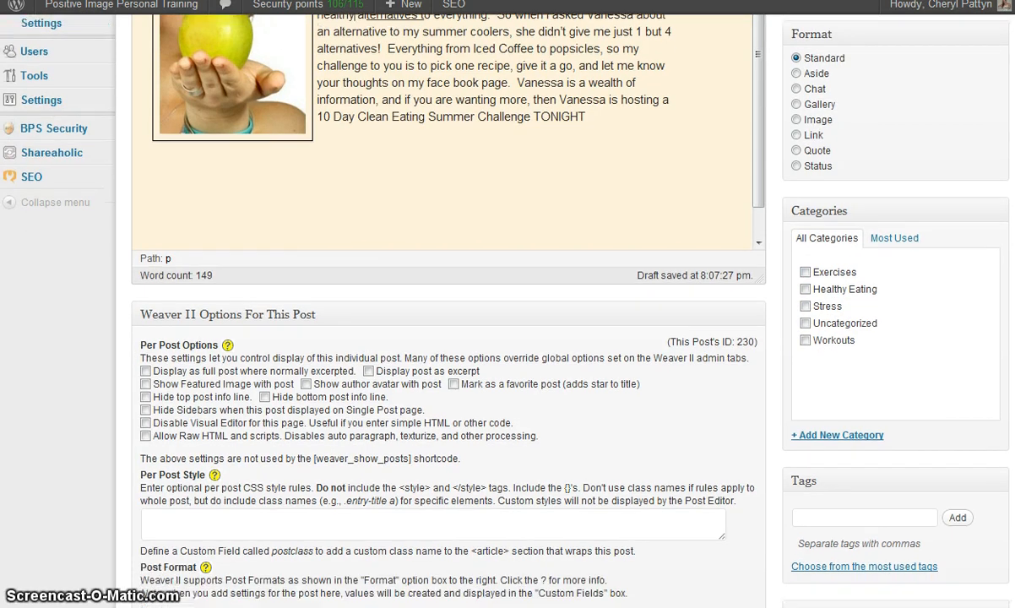
scroll(473, 304, down, 1)
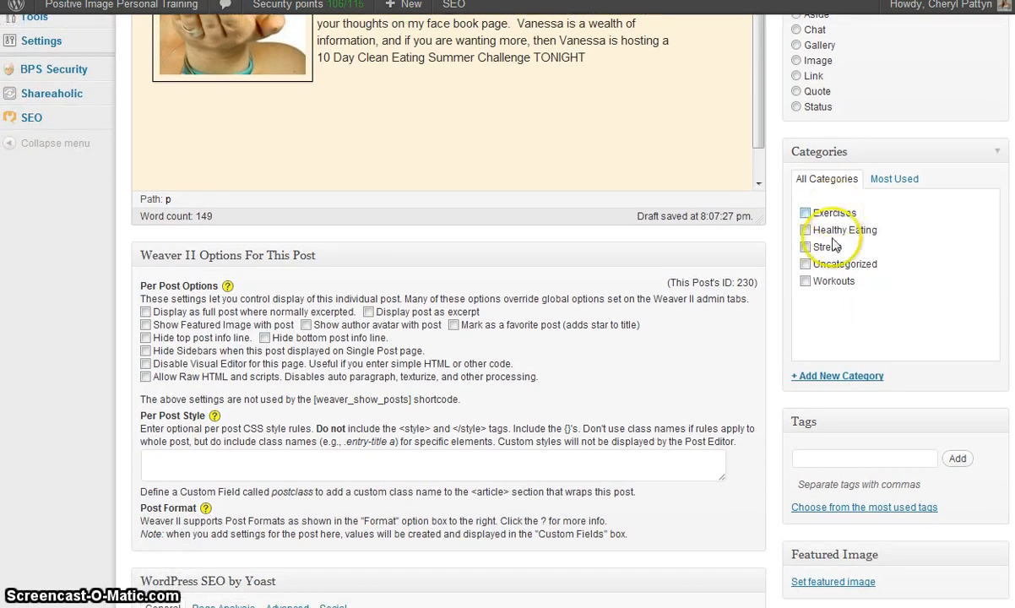
click(829, 378)
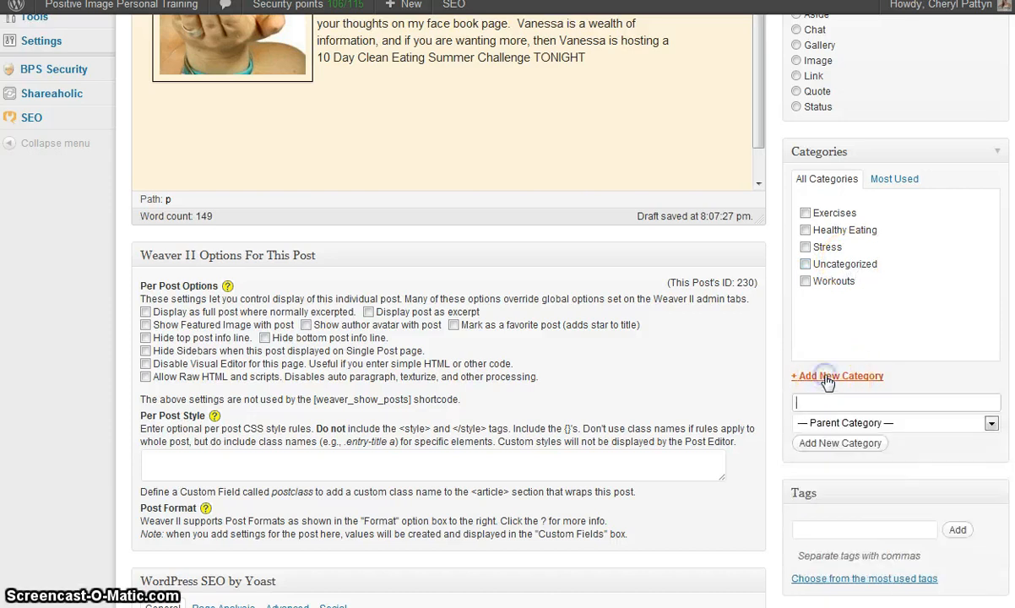
click(841, 444)
scroll(507, 304, down, 4)
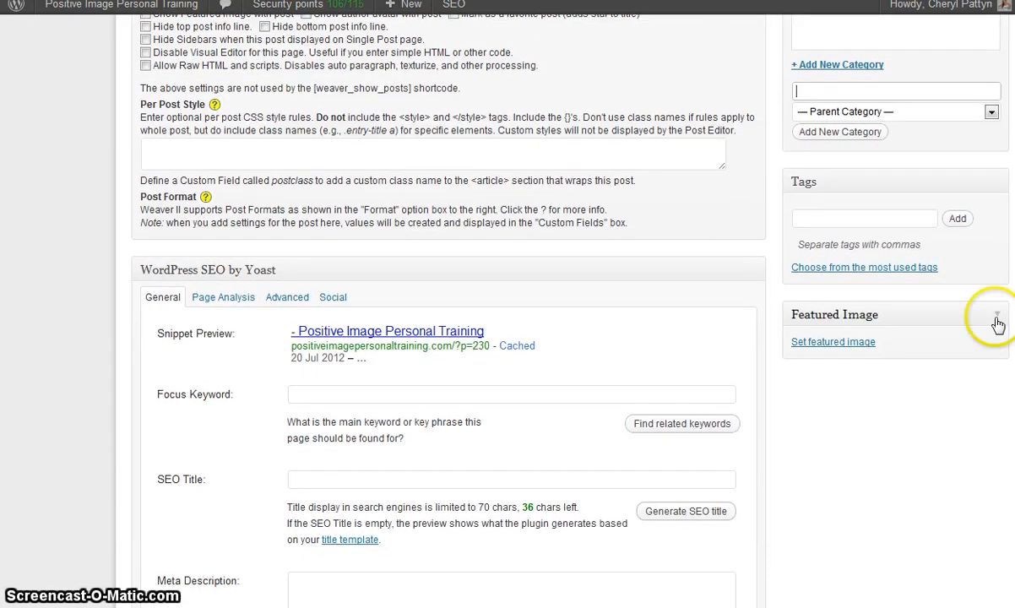
click(852, 272)
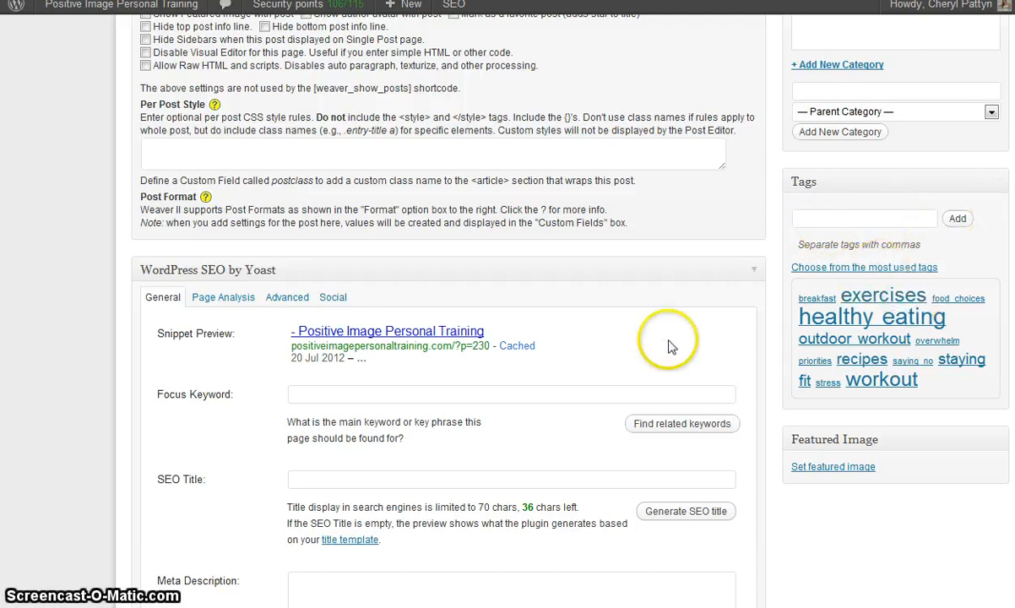
Examine the WordPress SEO by Yoast, Magic Action Box, Custom Fields and Discussion settings below the post.
scroll(448, 337, down, 3)
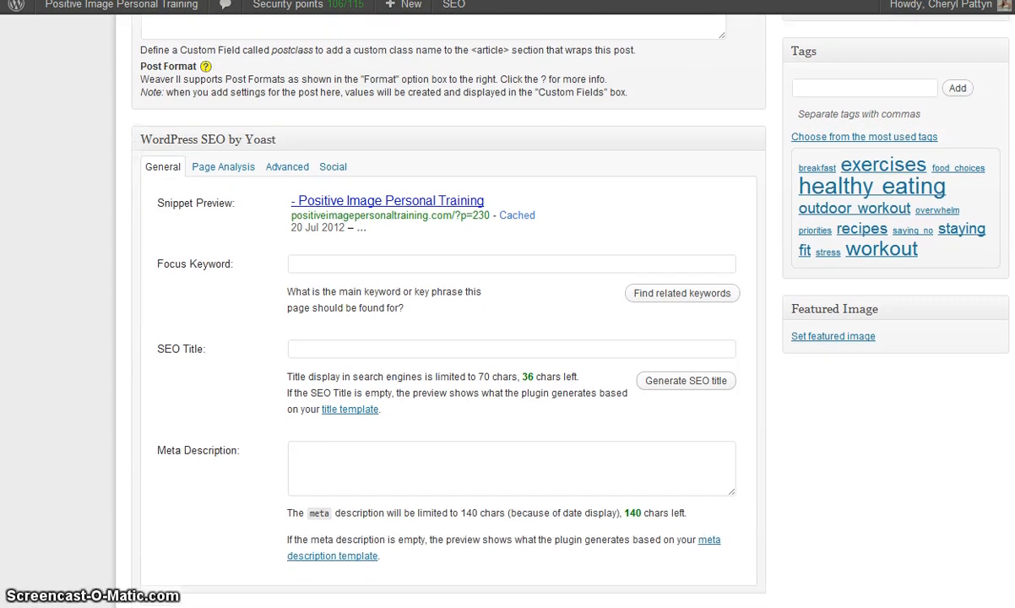
scroll(447, 337, down, 1)
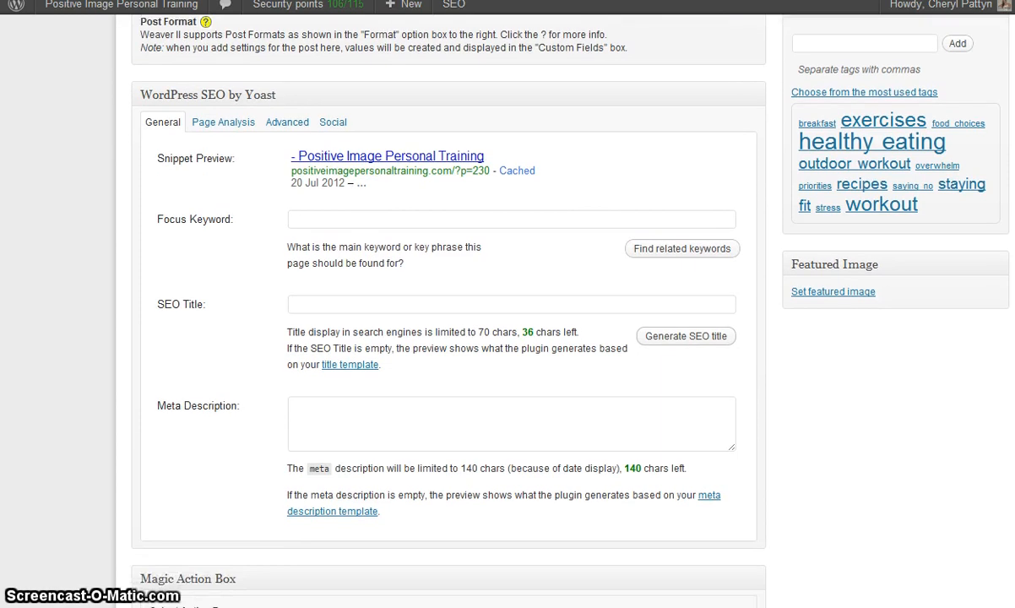
scroll(447, 338, down, 1)
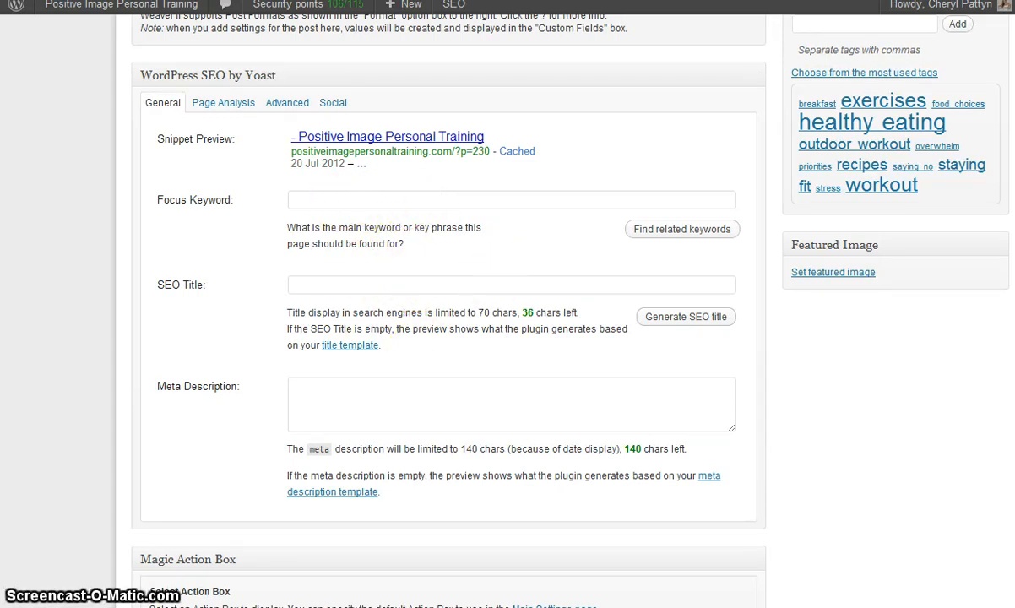
scroll(447, 338, down, 3)
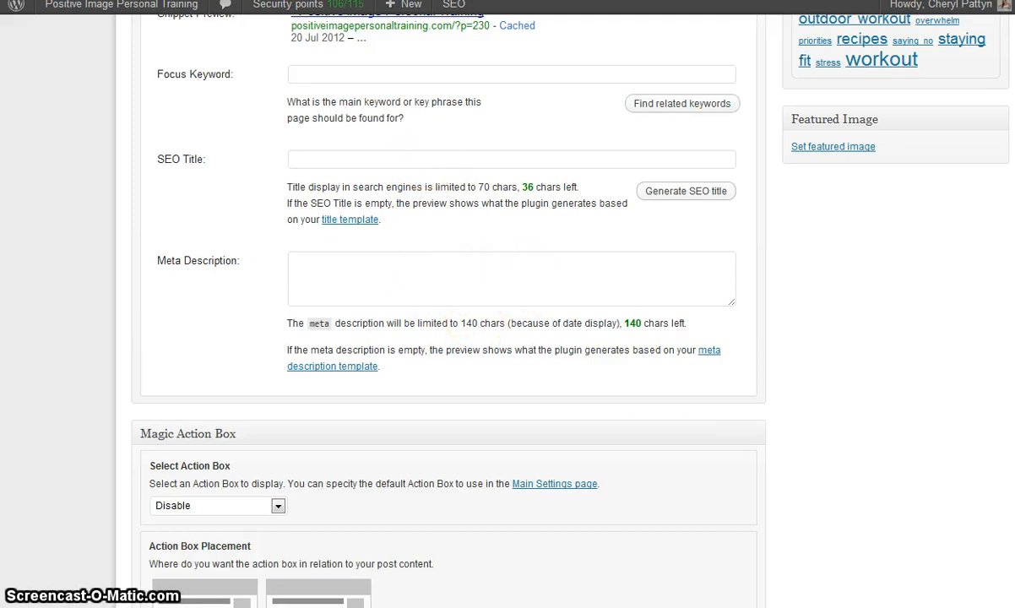
scroll(486, 258, down, 3)
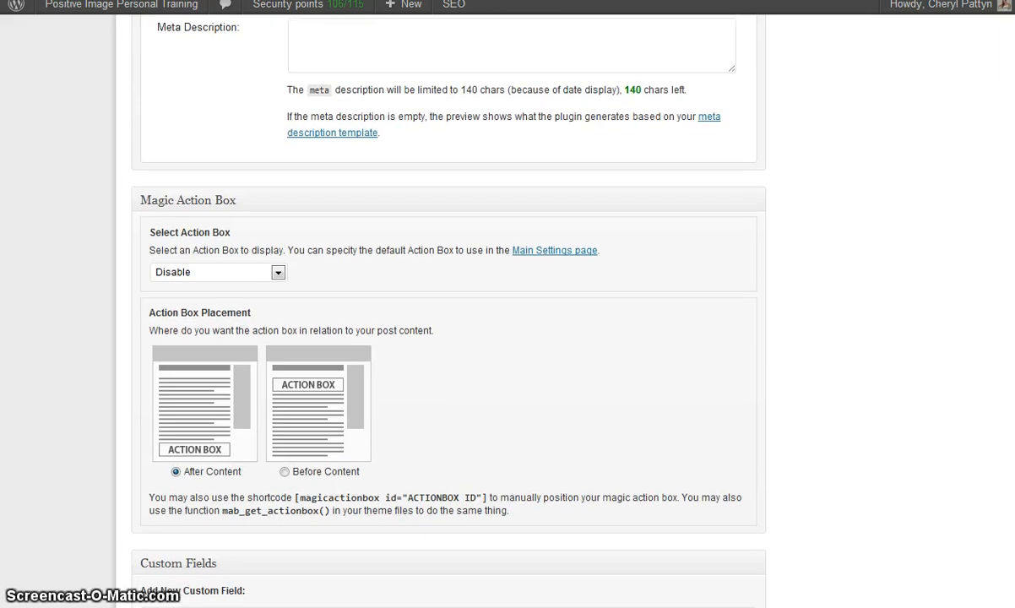
scroll(440, 313, down, 1)
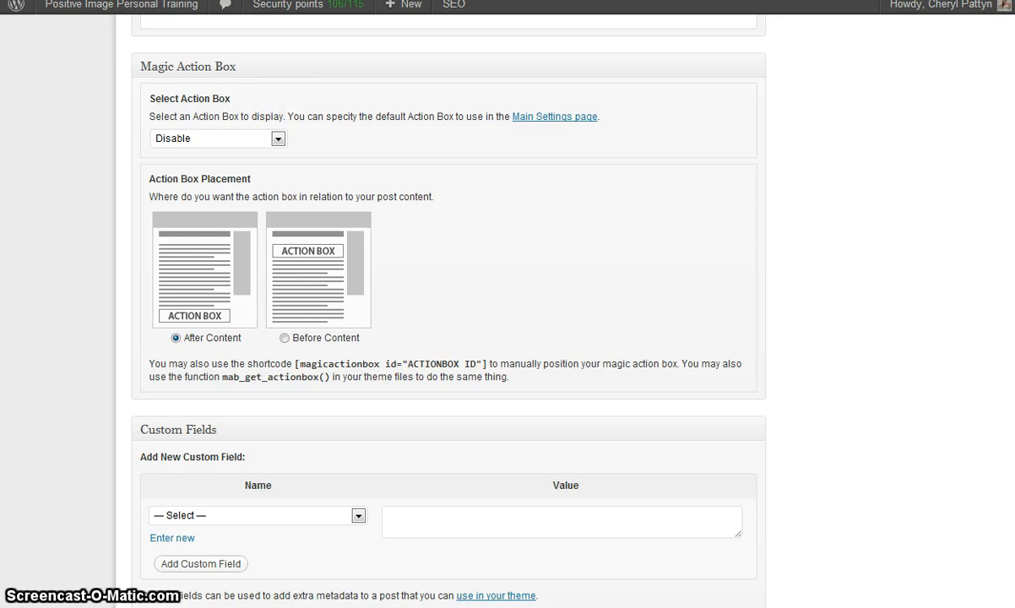
scroll(439, 312, down, 2)
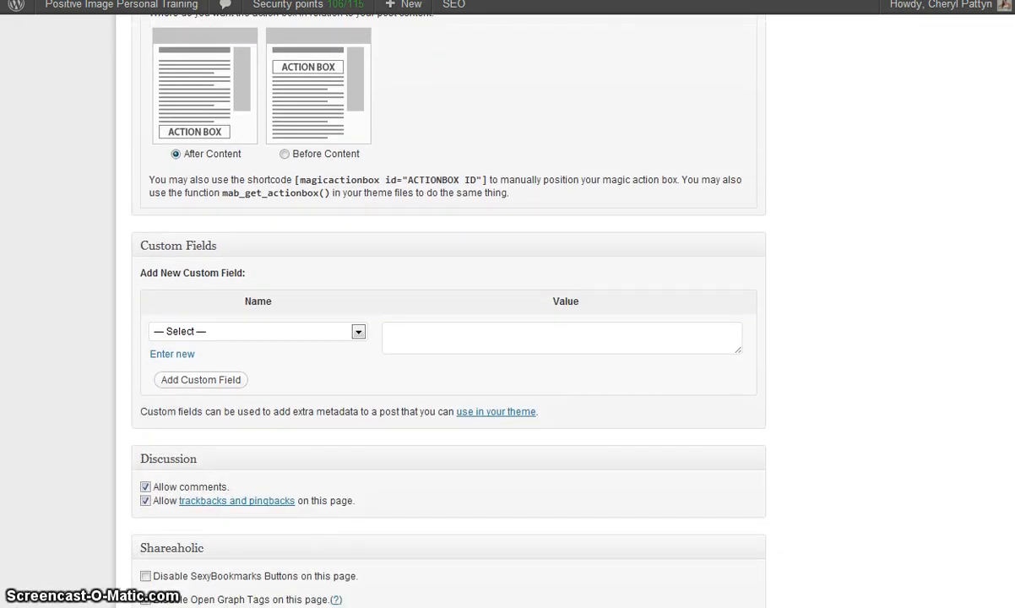
Title the post "test" and save it as a draft.
scroll(439, 312, up, 10)
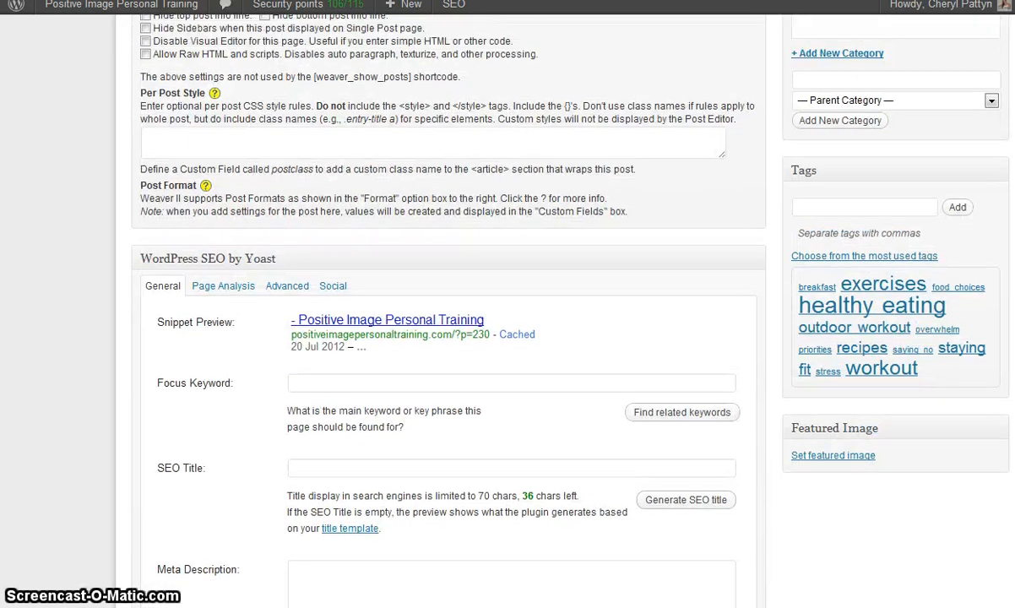
scroll(447, 312, up, 2)
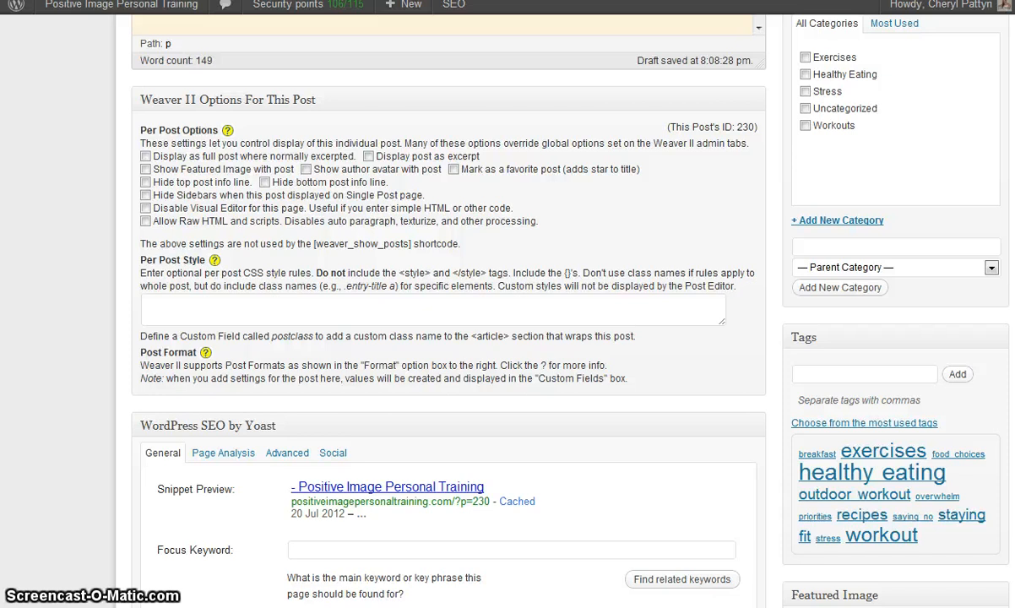
scroll(448, 304, up, 5)
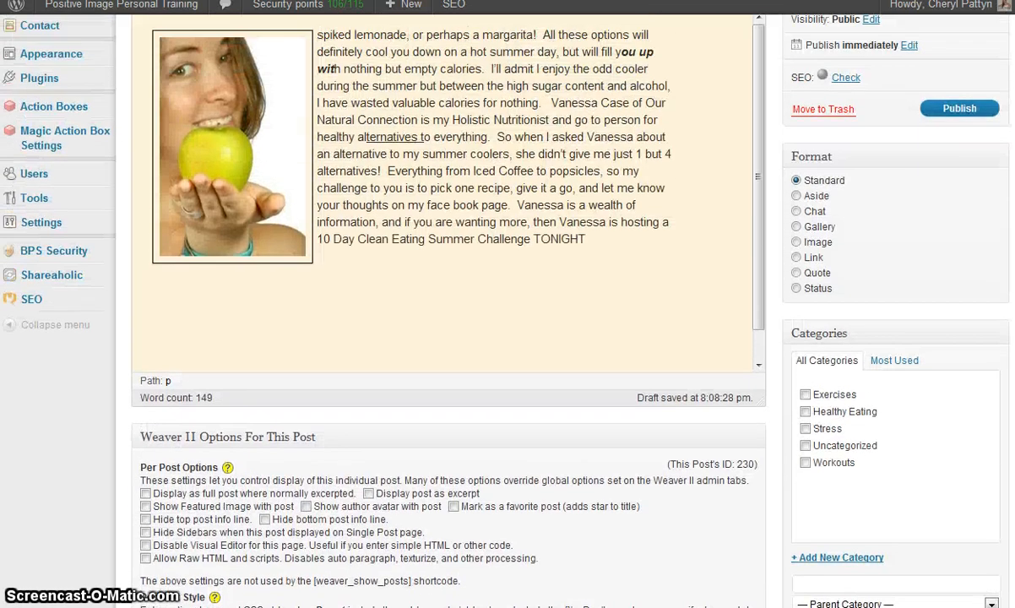
scroll(448, 304, up, 3)
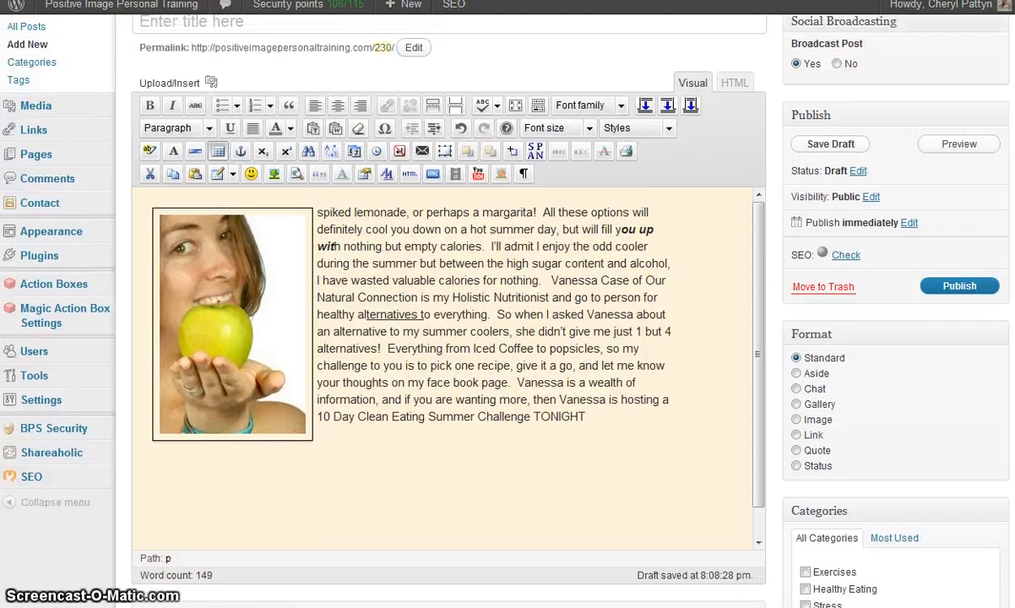
scroll(448, 304, up, 1)
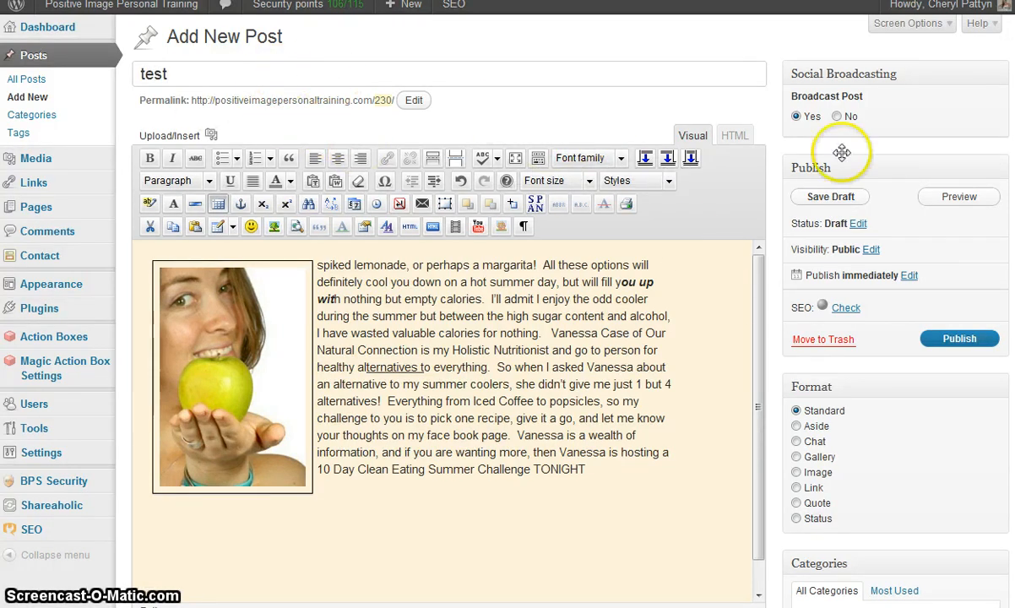
click(823, 197)
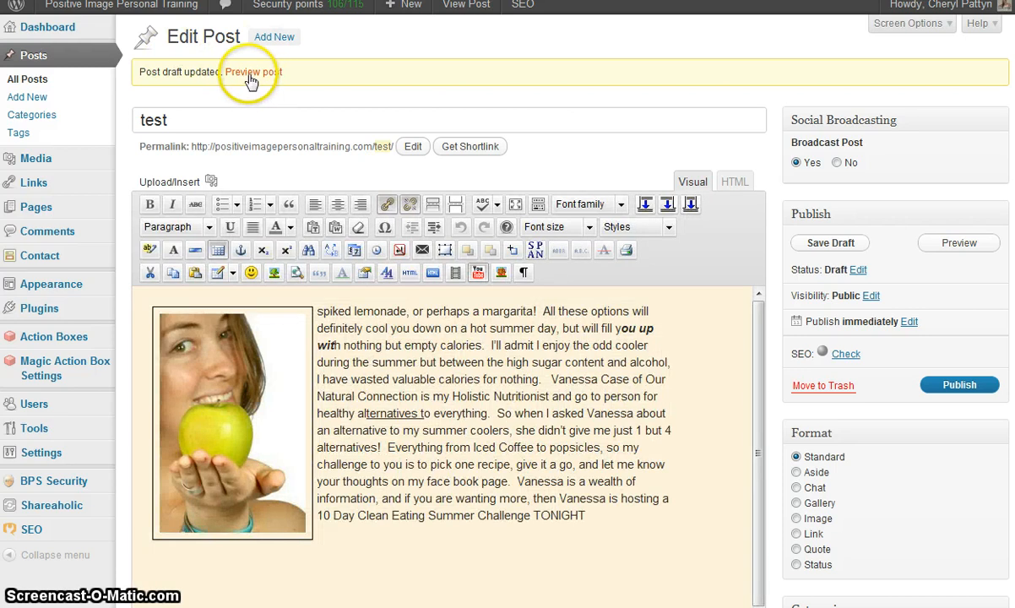
Open the saved draft's preview in a new browser tab and switch to it.
right_click(251, 81)
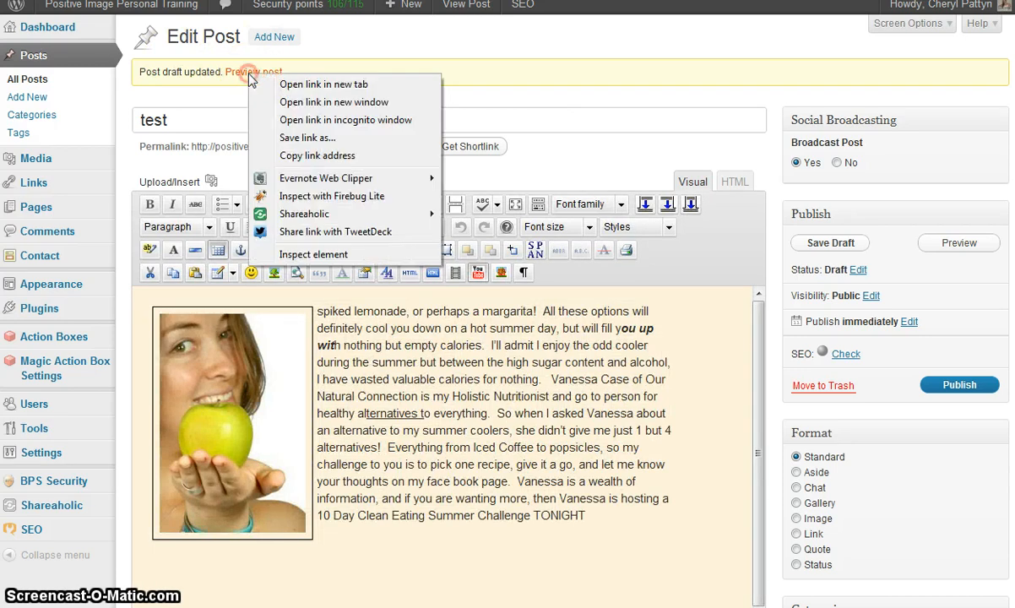
click(301, 88)
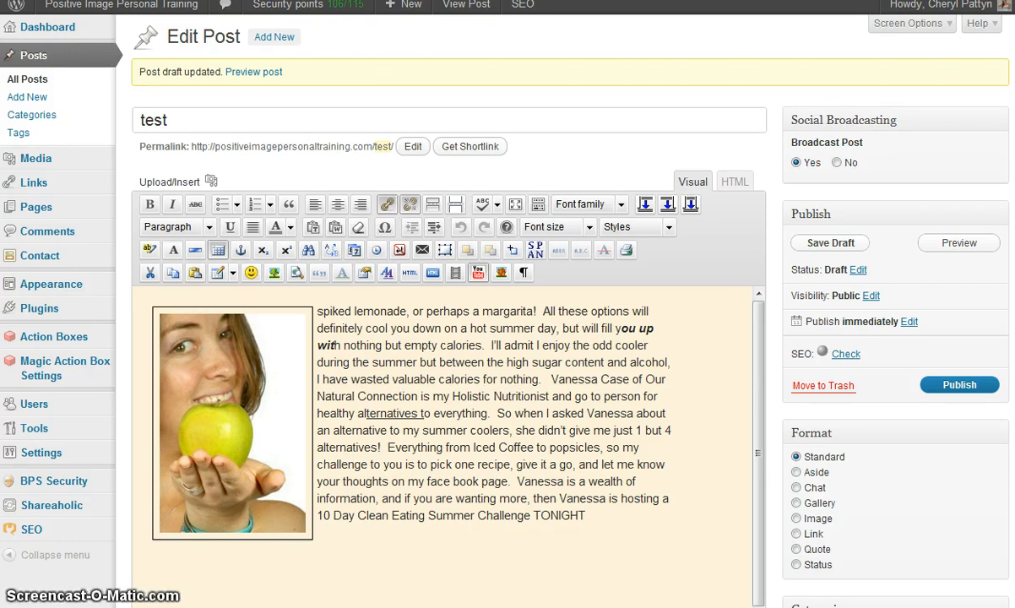
key(ctrl+Tab)
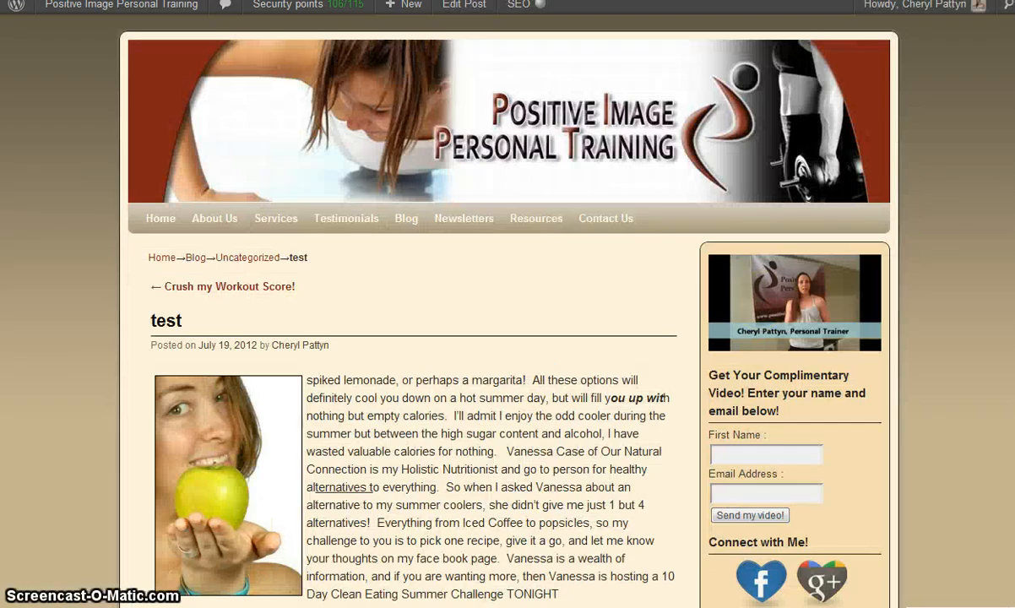
Review the previewed "test" post from its title to the related posts and return to the post editor.
scroll(506, 338, down, 3)
scroll(507, 338, up, 1)
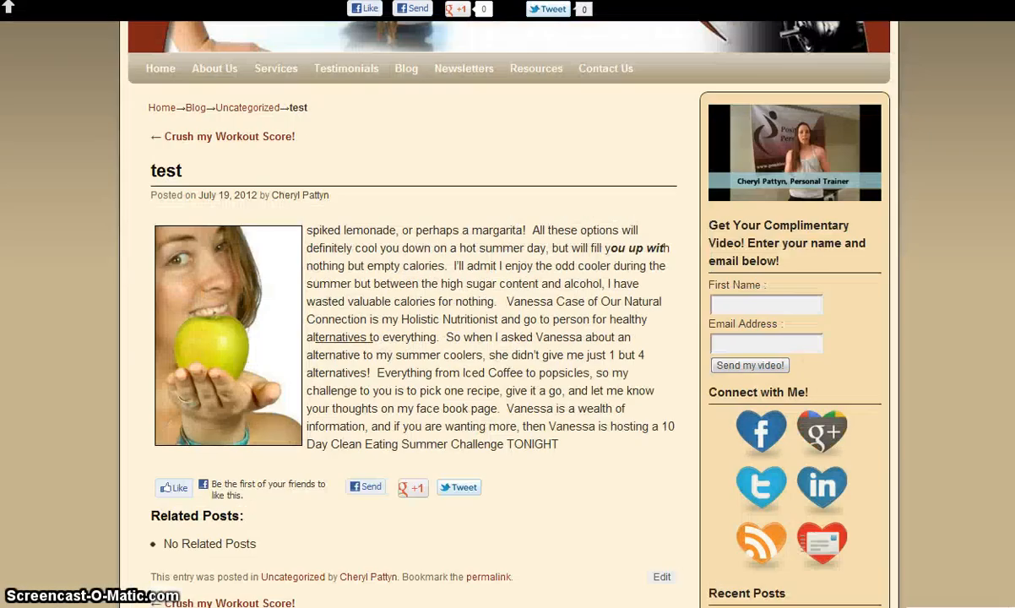
scroll(506, 338, up, 2)
key(ctrl+shift+Tab)
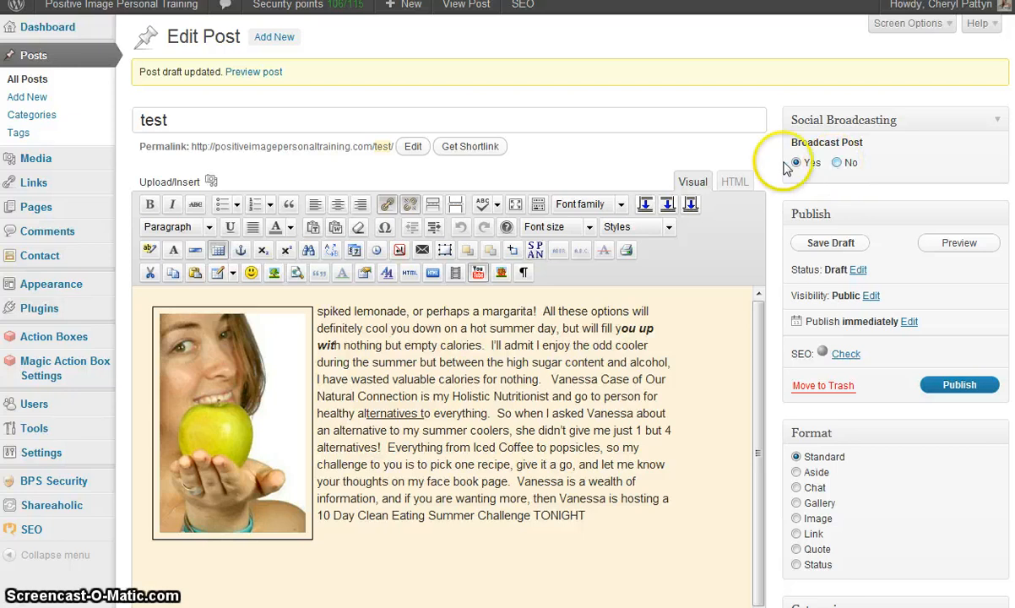
Switch the Broadcast Post option to No and back to Yes.
click(837, 164)
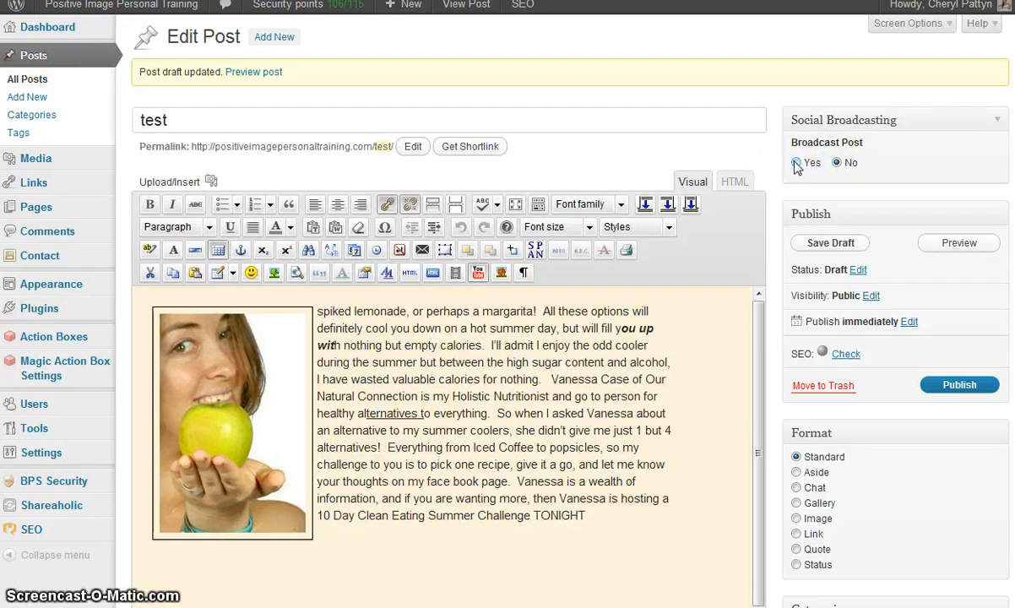
click(797, 164)
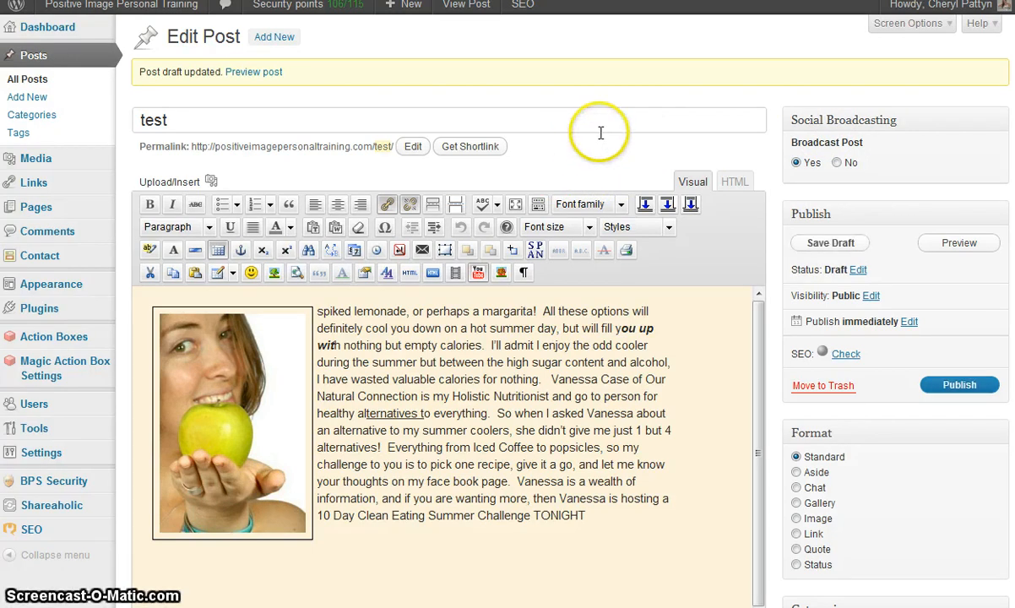
Show the list of all posts and reopen the "test" draft for editing.
click(27, 81)
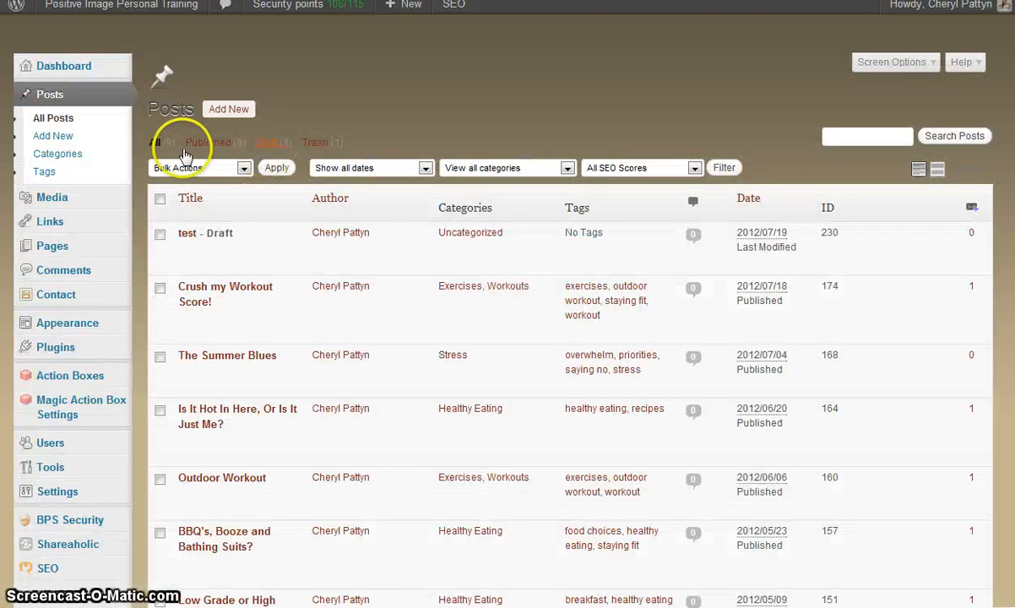
mouse_move(189, 241)
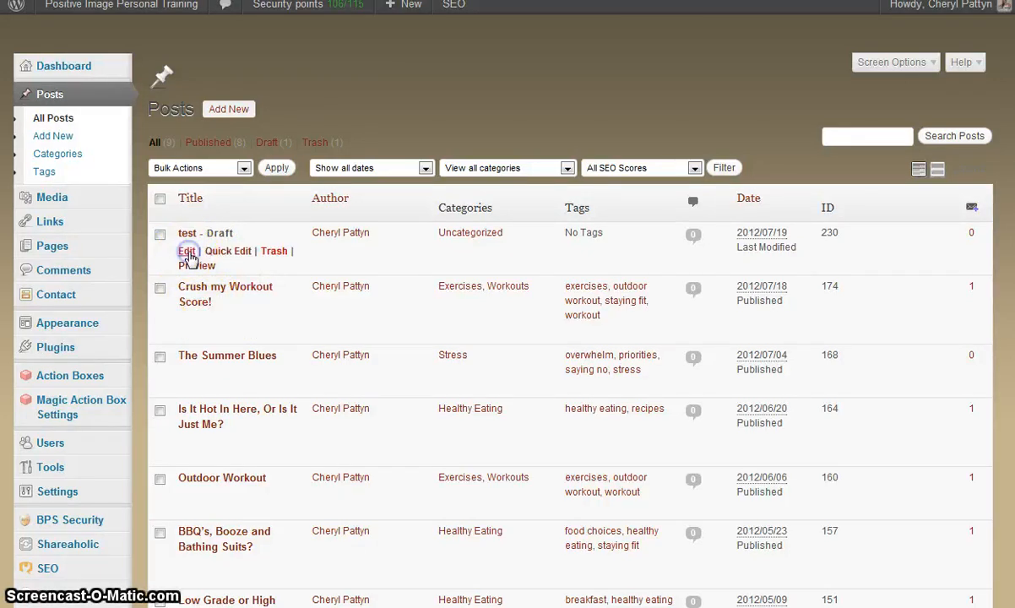
click(186, 252)
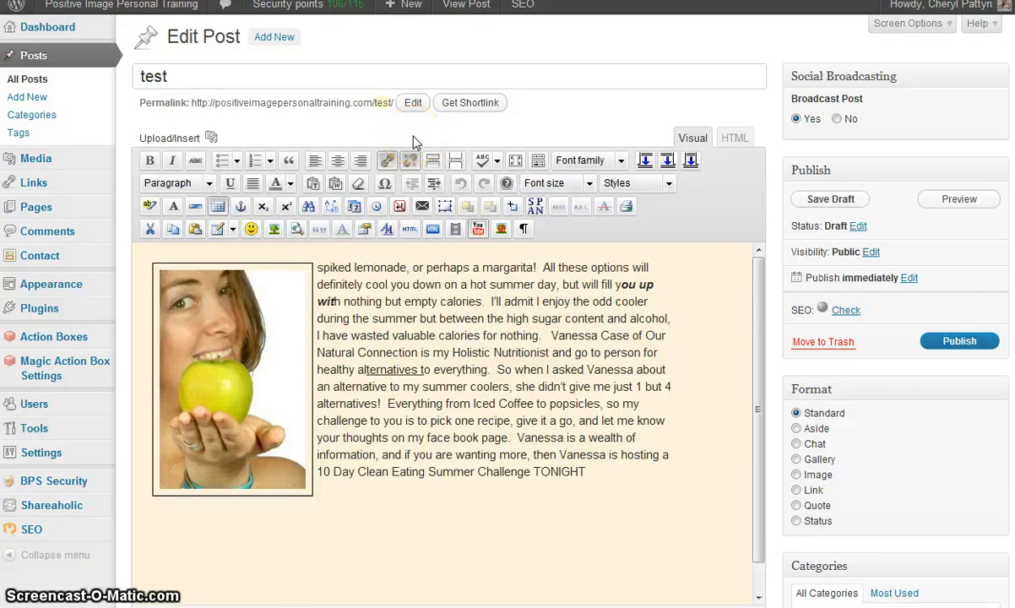
From the list of all posts, open the published post "The Summer Blues" for editing and return to the list.
click(30, 83)
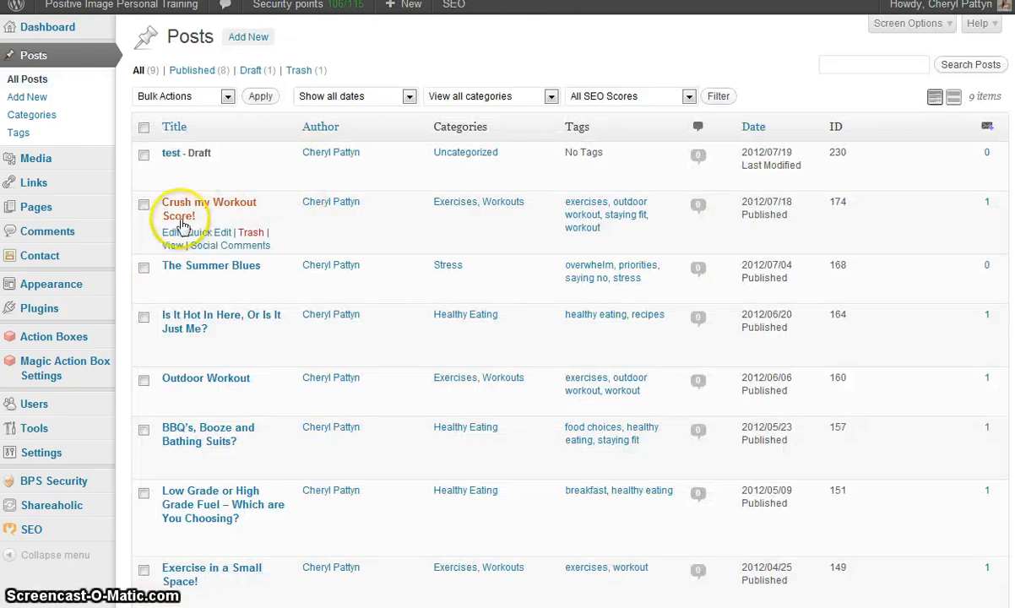
mouse_move(193, 287)
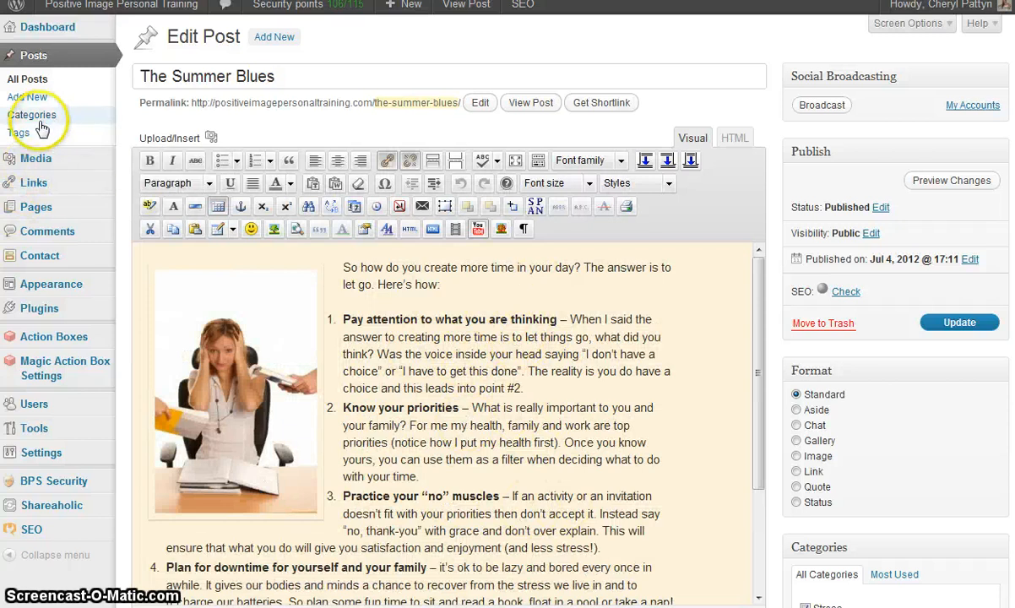
click(28, 77)
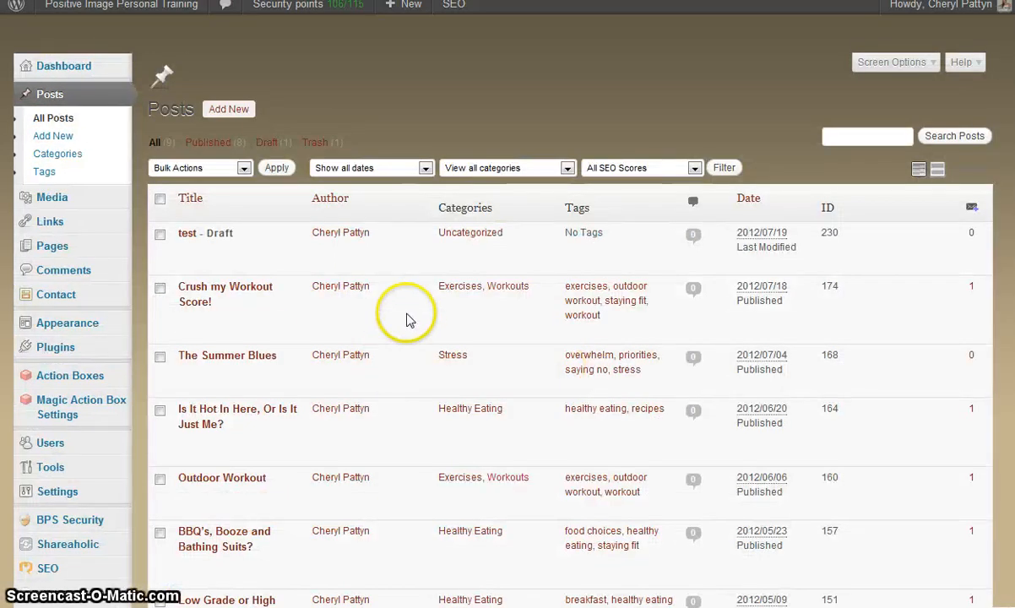
Start a new blank page for the site.
mouse_move(346, 279)
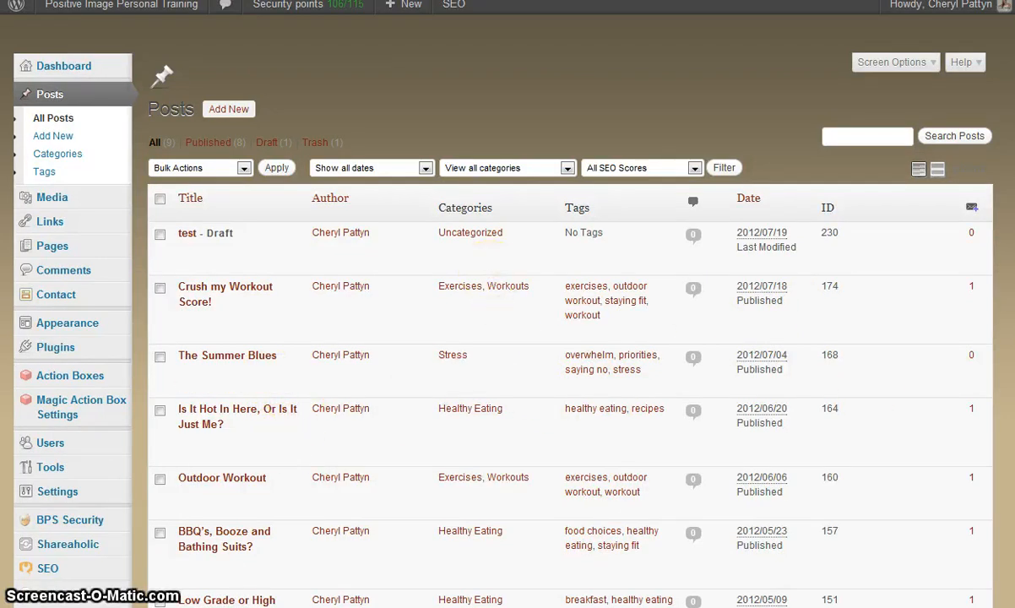
scroll(506, 338, down, 1)
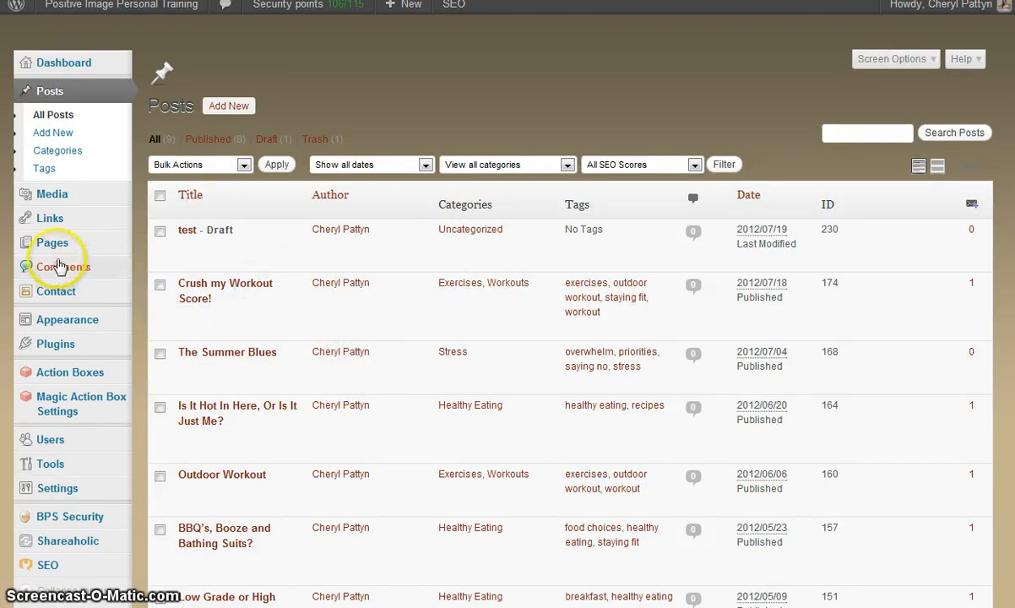
mouse_move(61, 251)
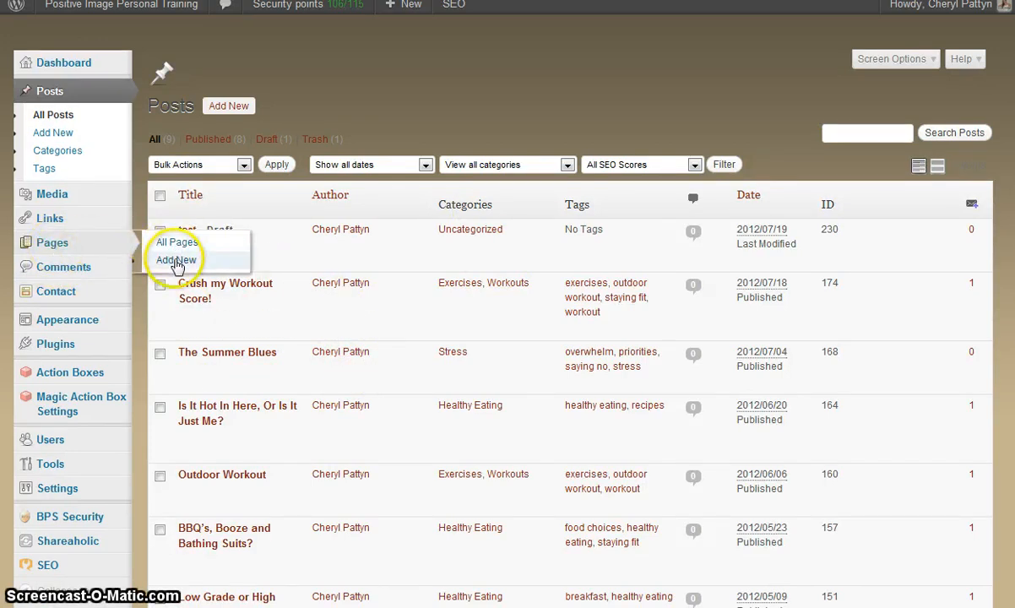
click(179, 264)
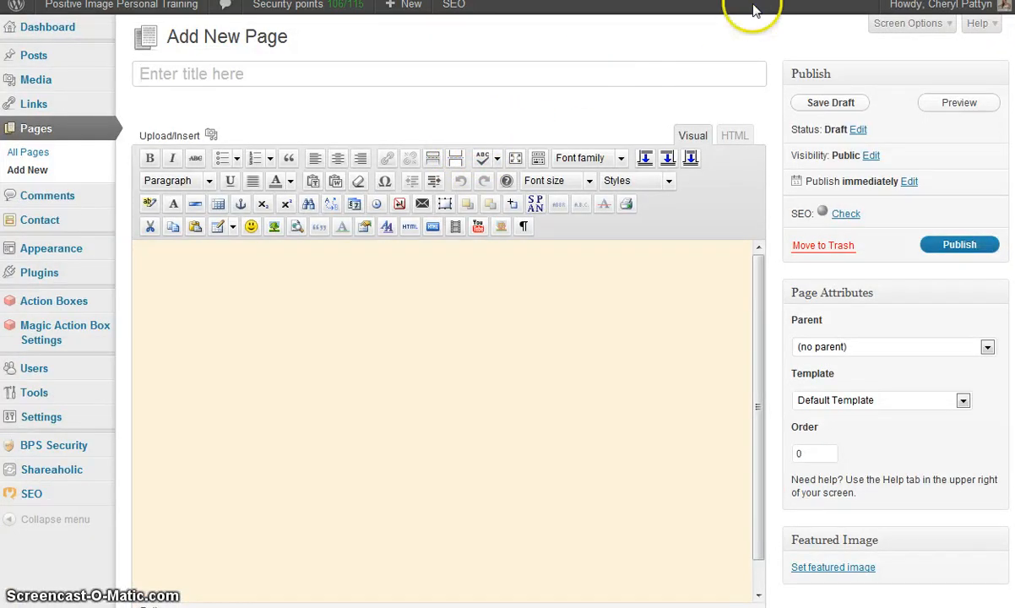
Switch to the live website and visit its About Us, Services and Blog pages.
key(ctrl+Tab)
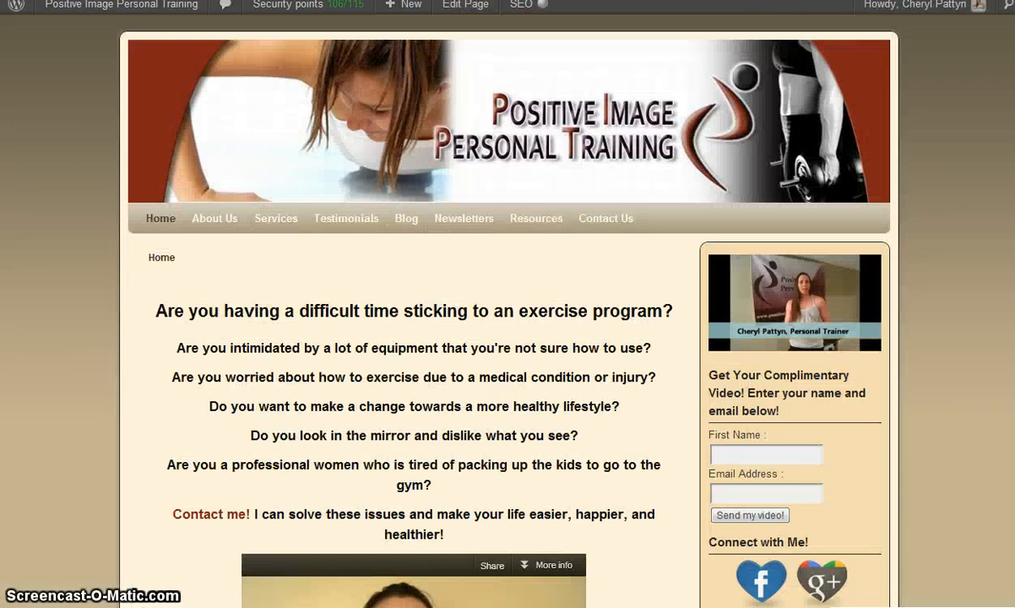
click(216, 226)
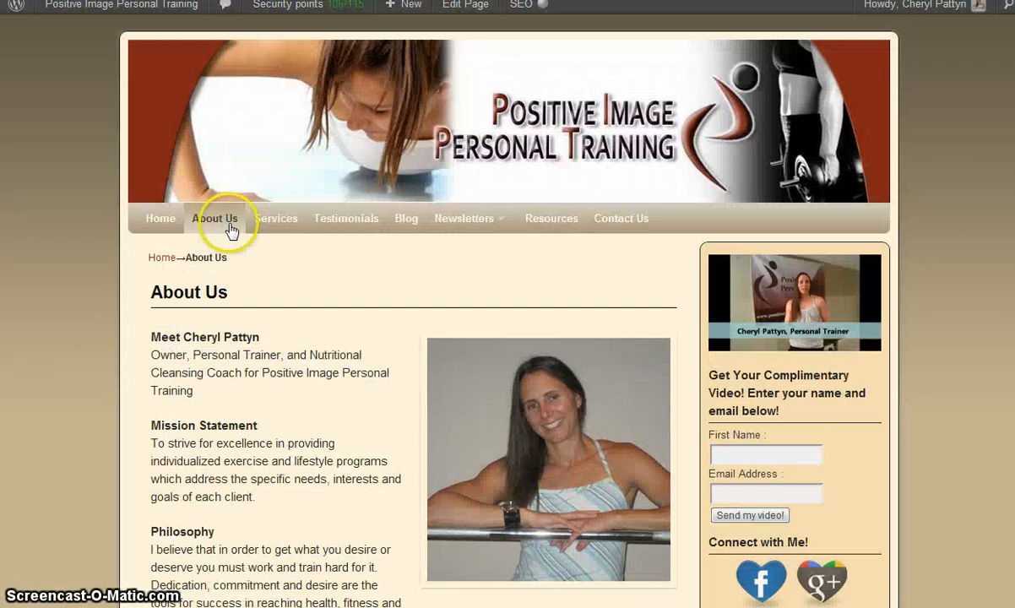
click(266, 221)
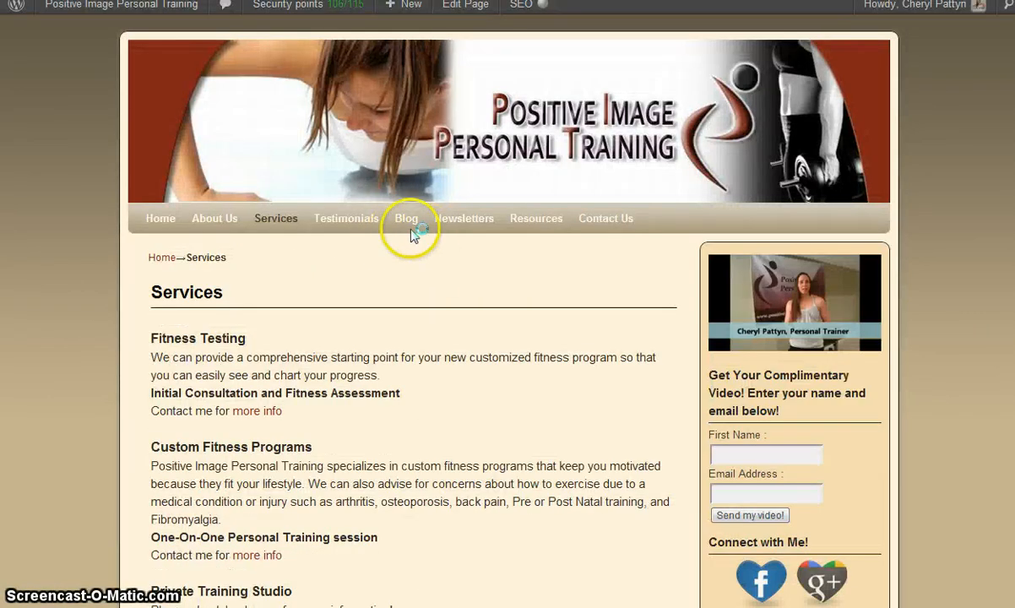
click(409, 221)
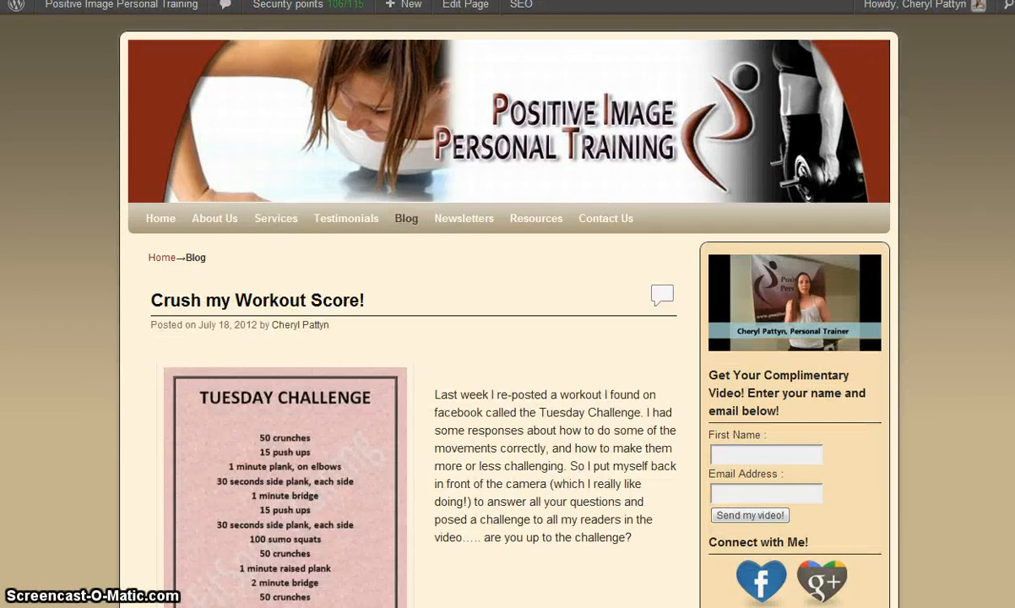
Examine the posts listed on the Blog page and return to its beginning.
scroll(507, 337, down, 5)
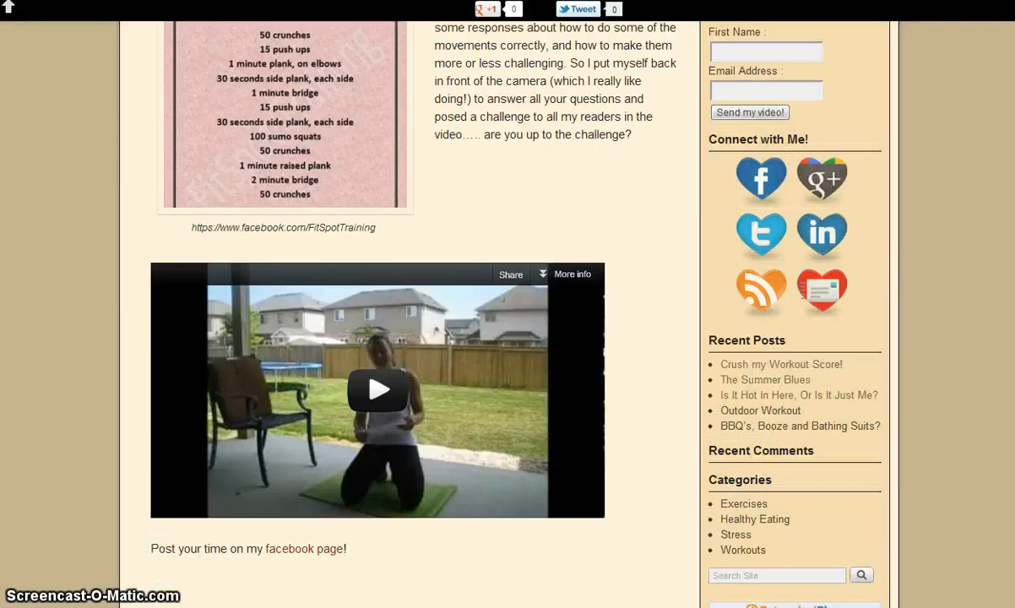
scroll(1010, 124, down, 7)
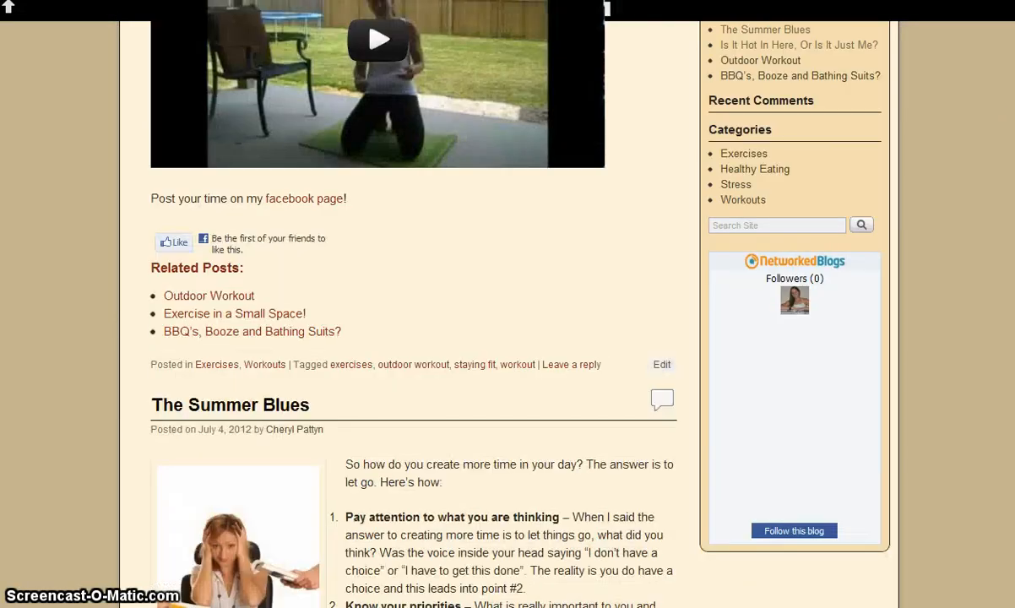
scroll(507, 337, down, 3)
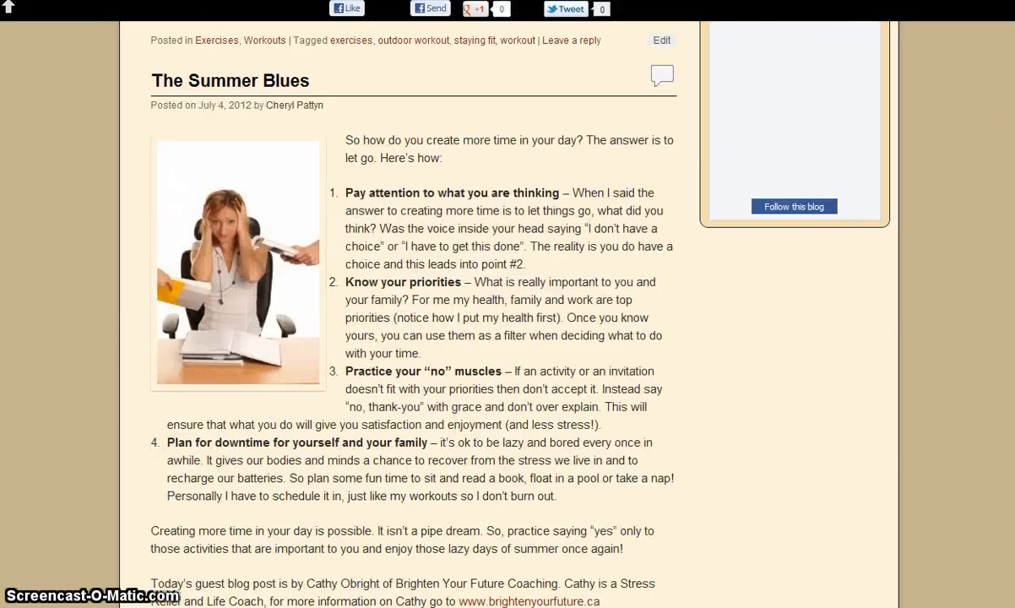
scroll(507, 338, down, 11)
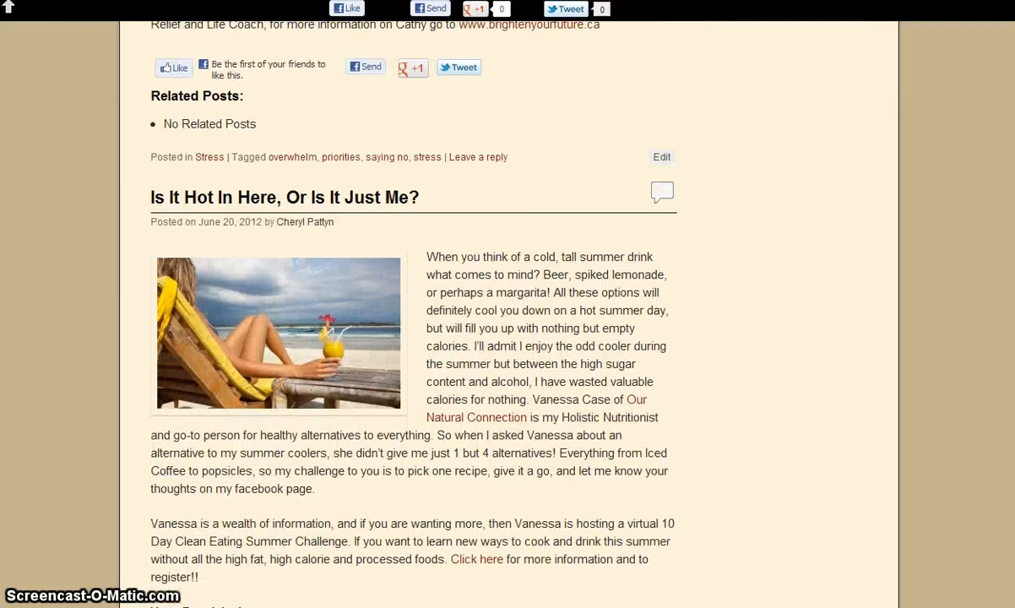
scroll(507, 337, down, 6)
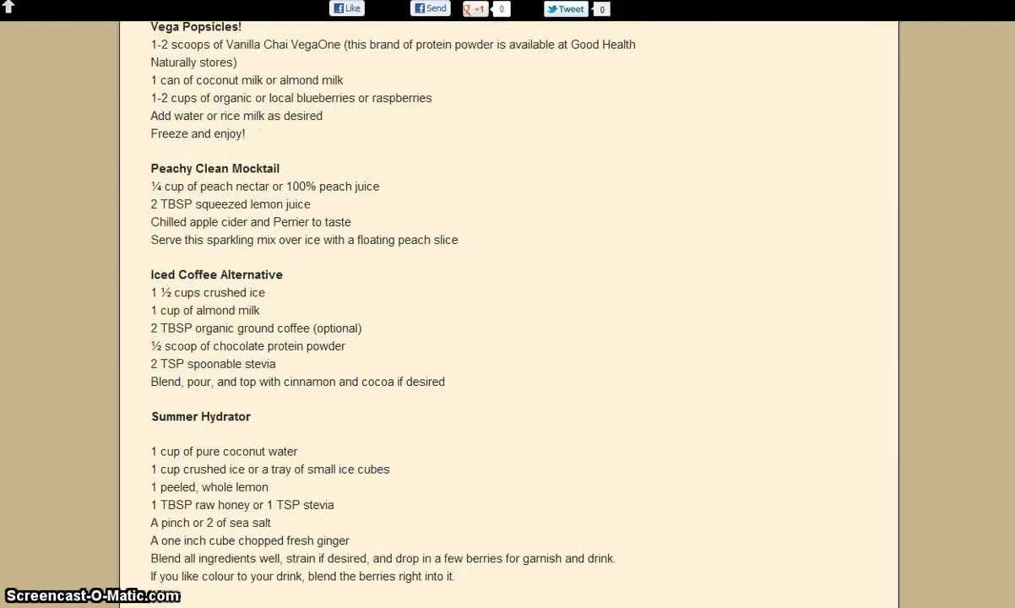
scroll(507, 338, up, 20)
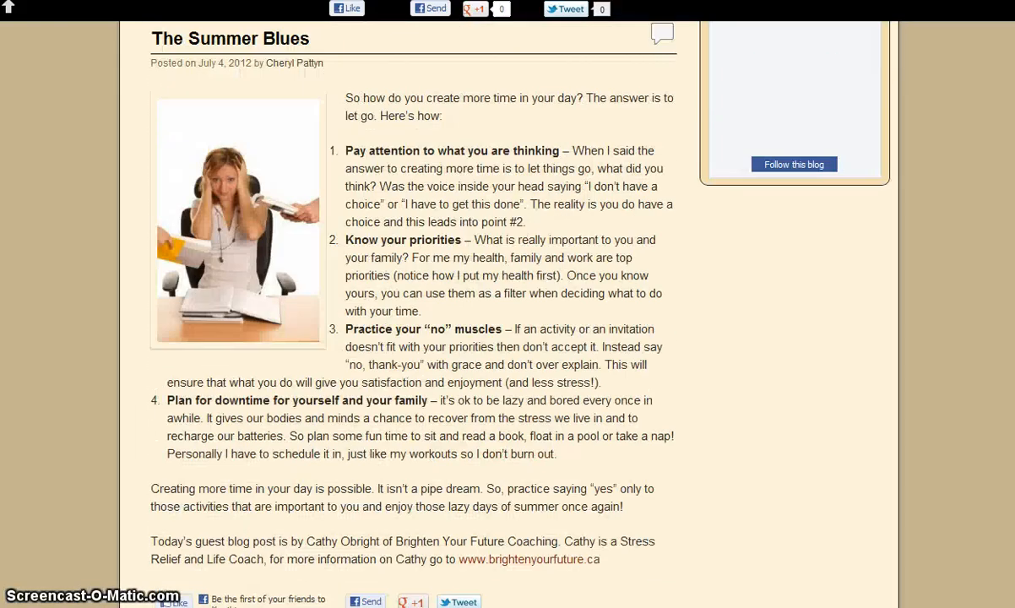
scroll(507, 338, up, 4)
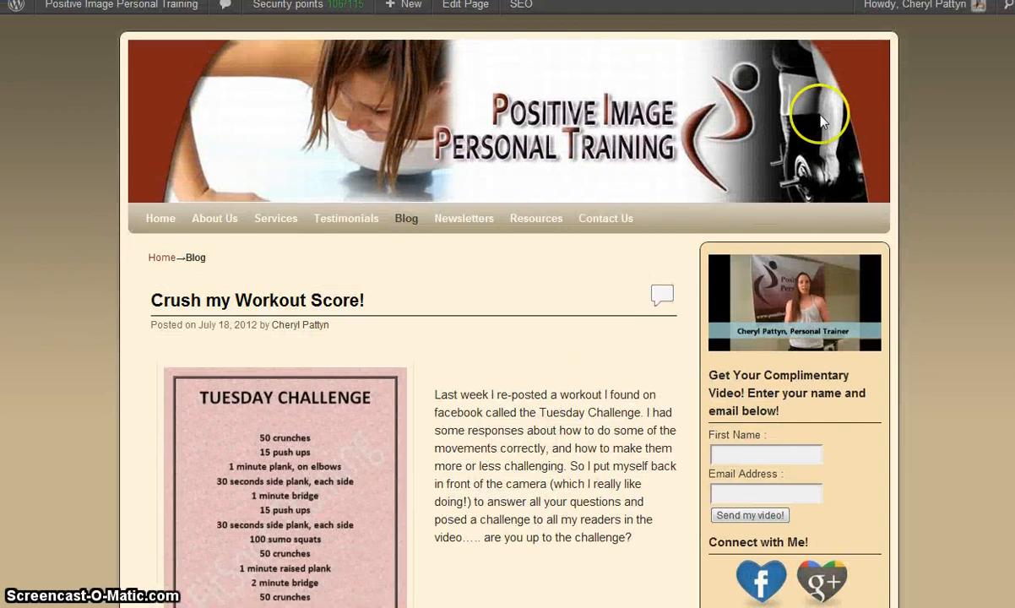
Open the "Crush my Workout Score!" post on its own and examine its video, sharing links, related posts and comment form.
click(311, 305)
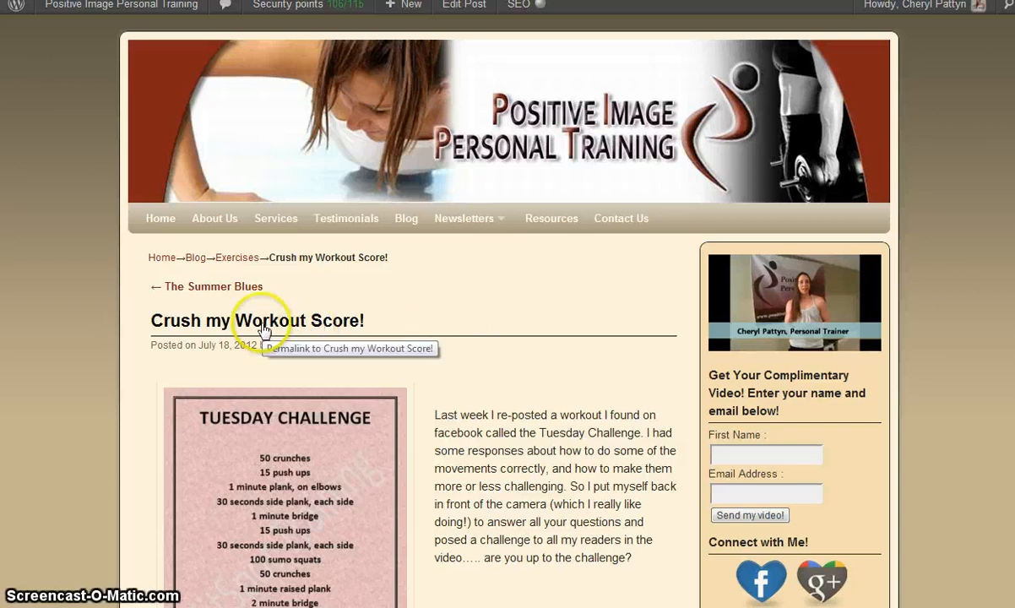
scroll(477, 286, down, 8)
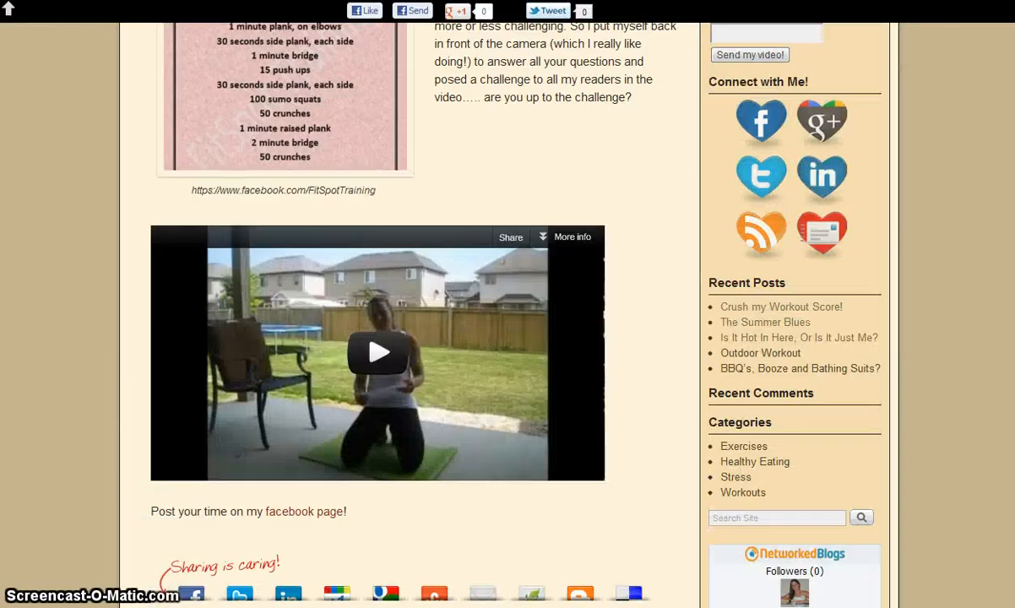
scroll(477, 286, down, 5)
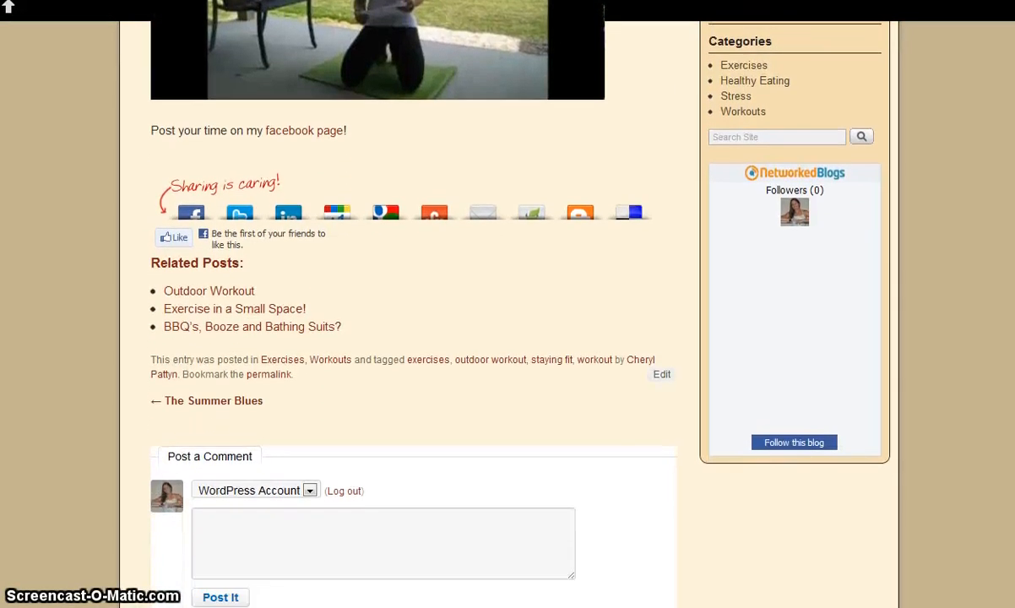
scroll(507, 304, up, 10)
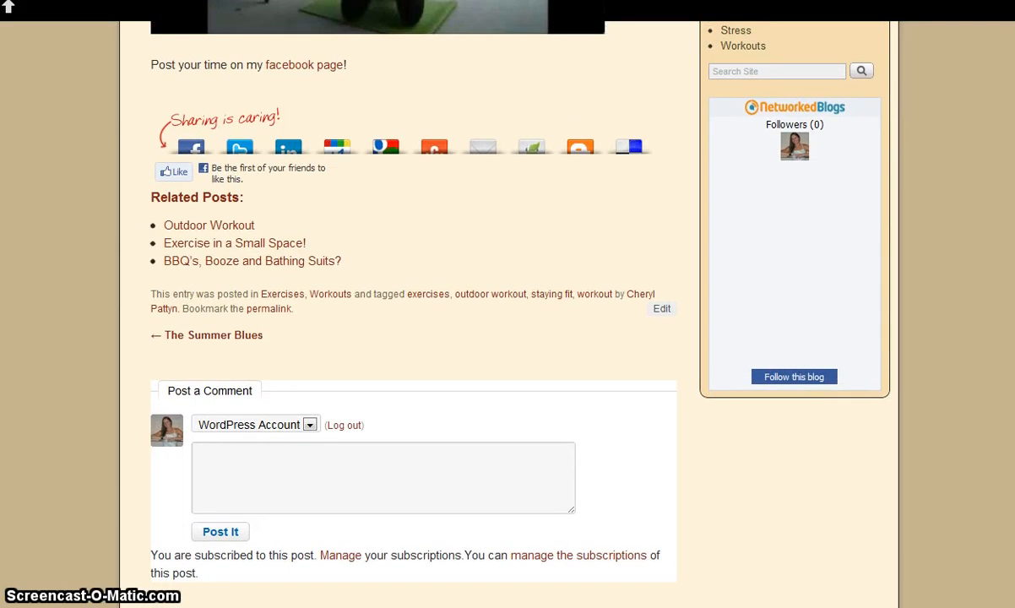
scroll(507, 304, up, 3)
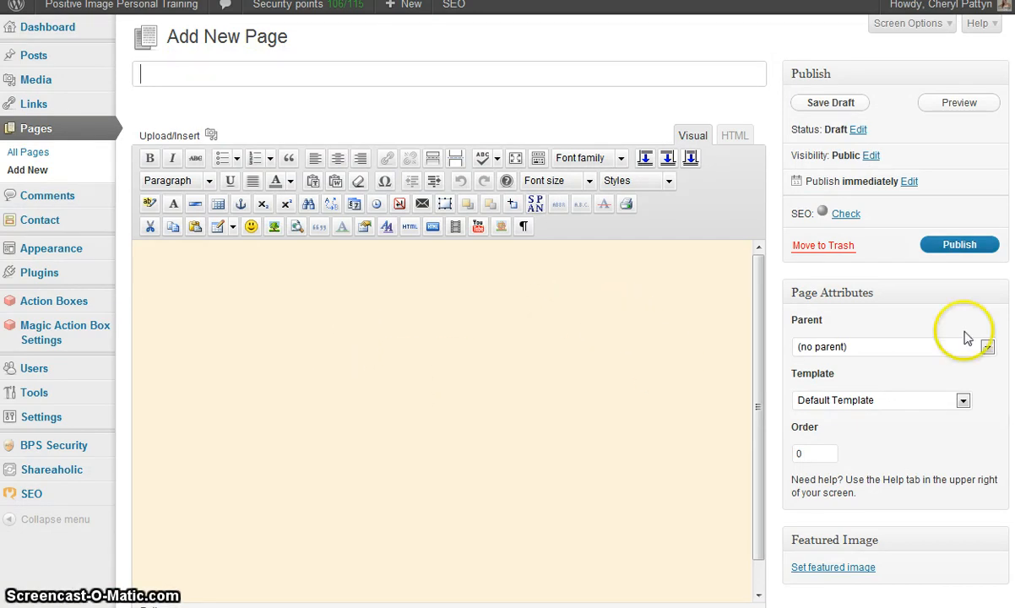
Look over the new page's attributes and view the website's Newsletter Archive subpage and its parent Newsletters page.
scroll(507, 304, down, 1)
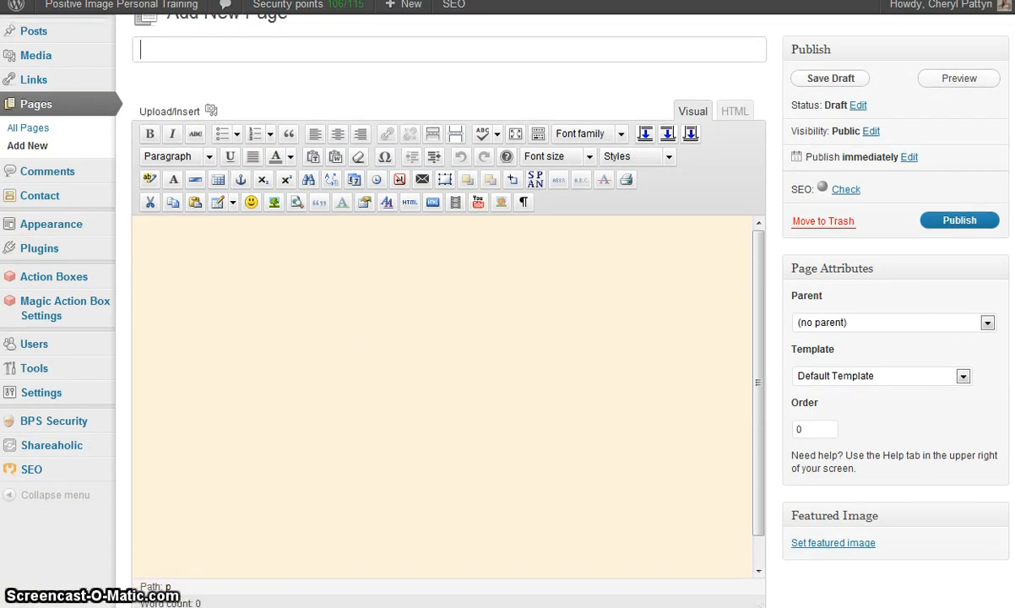
scroll(853, 416, down, 4)
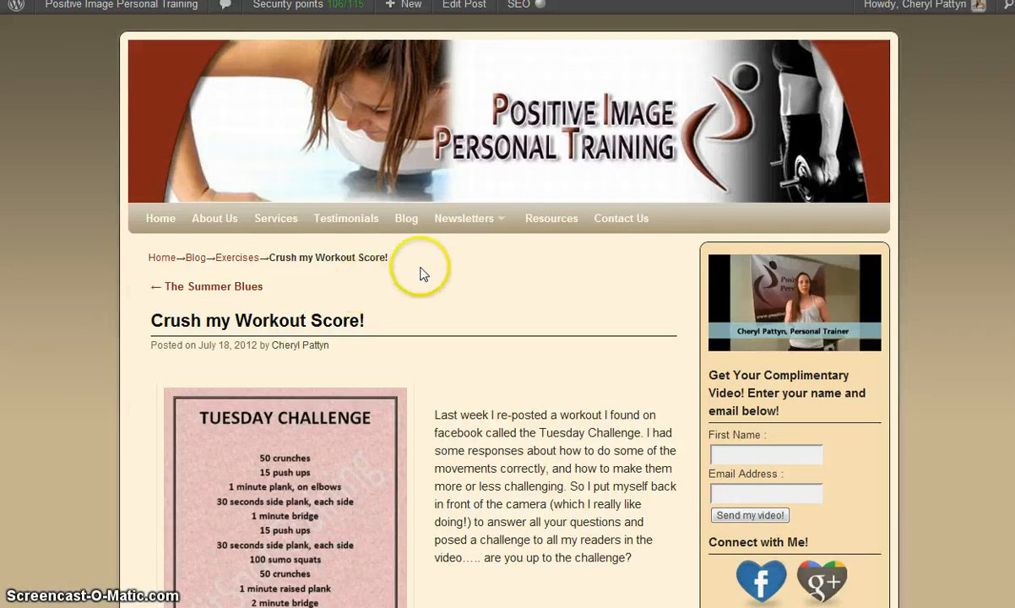
mouse_move(469, 222)
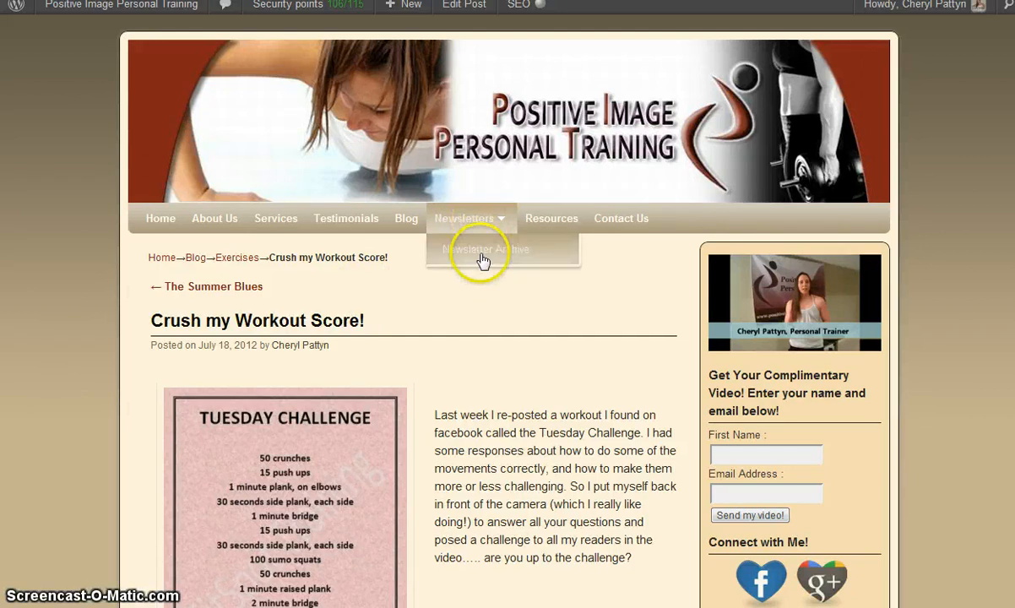
click(477, 251)
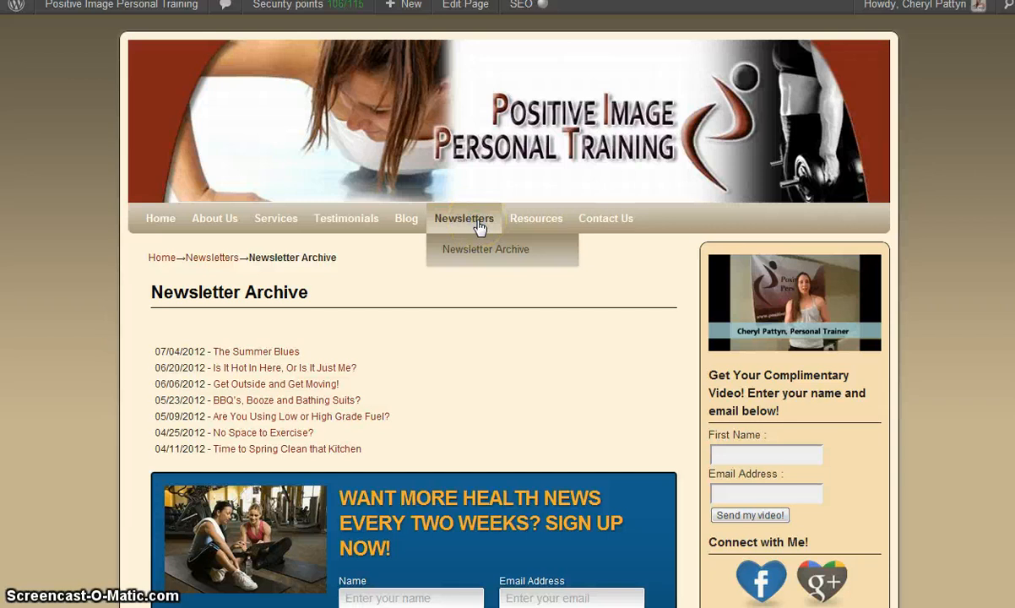
click(479, 226)
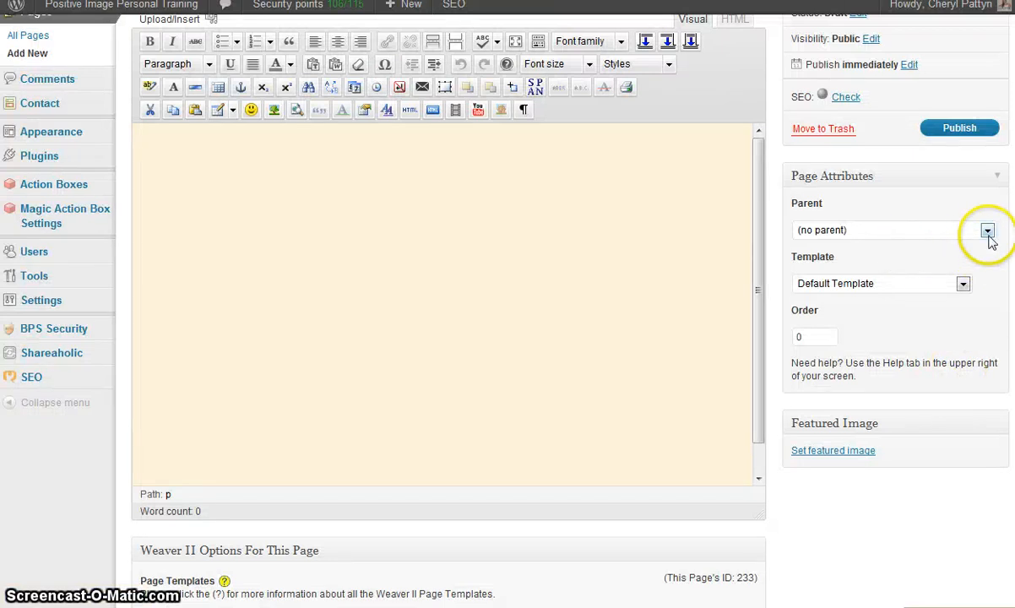
Set the new page's parent to Resources and look over its Weaver II per-page options.
click(988, 234)
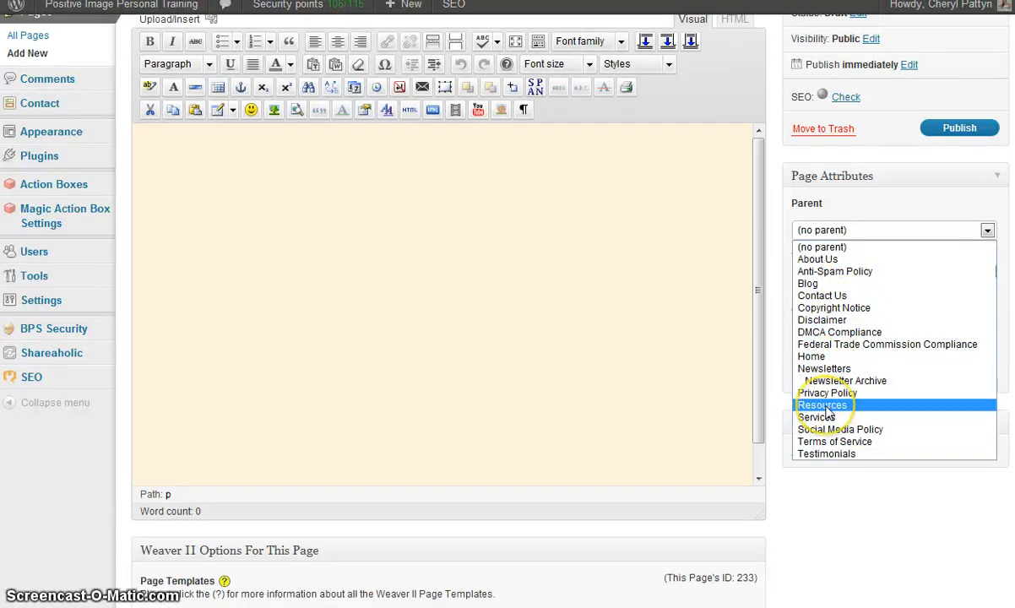
click(828, 409)
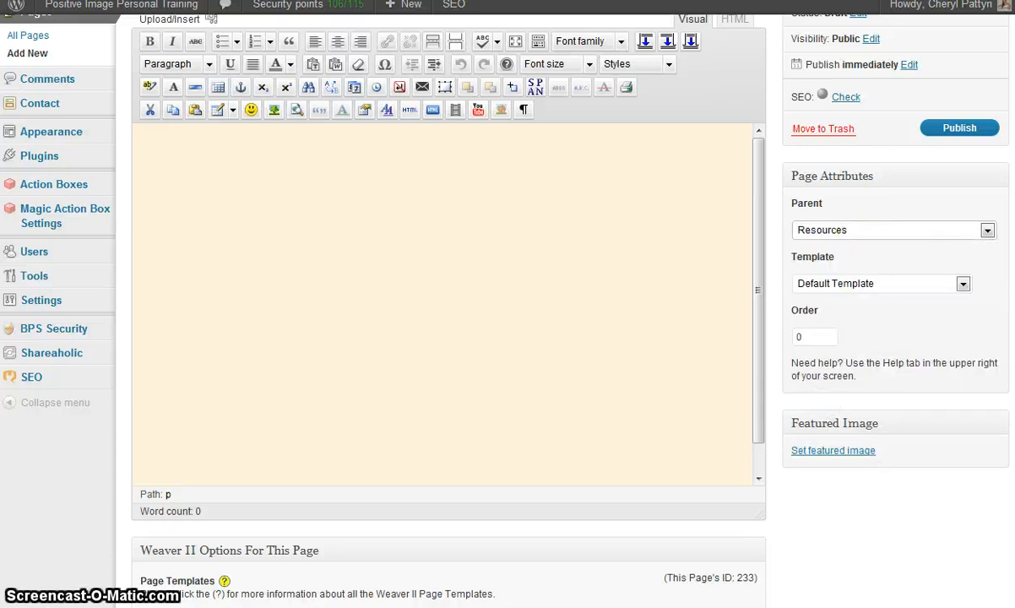
scroll(447, 304, down, 5)
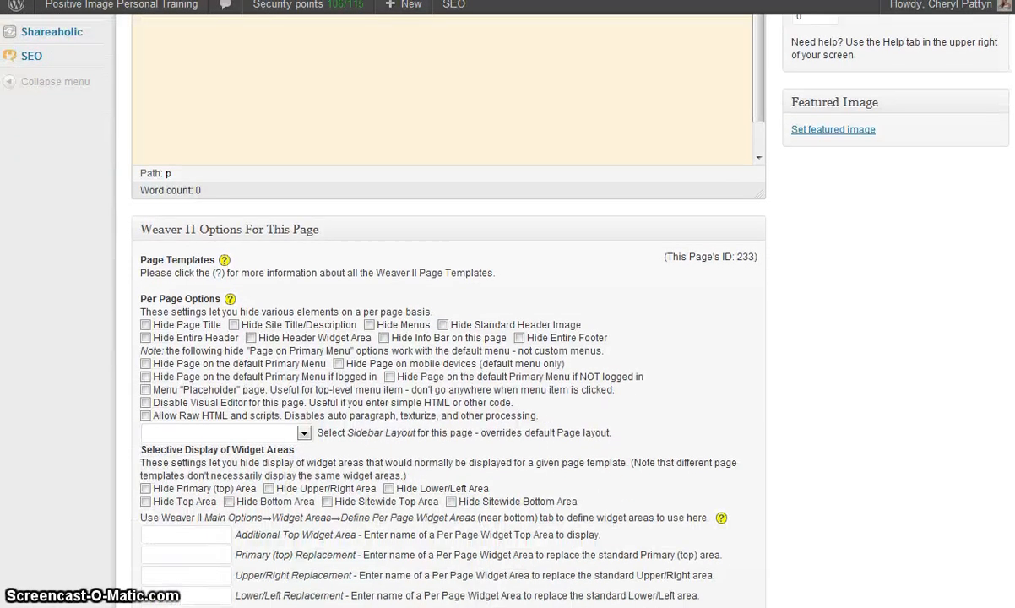
scroll(447, 304, down, 1)
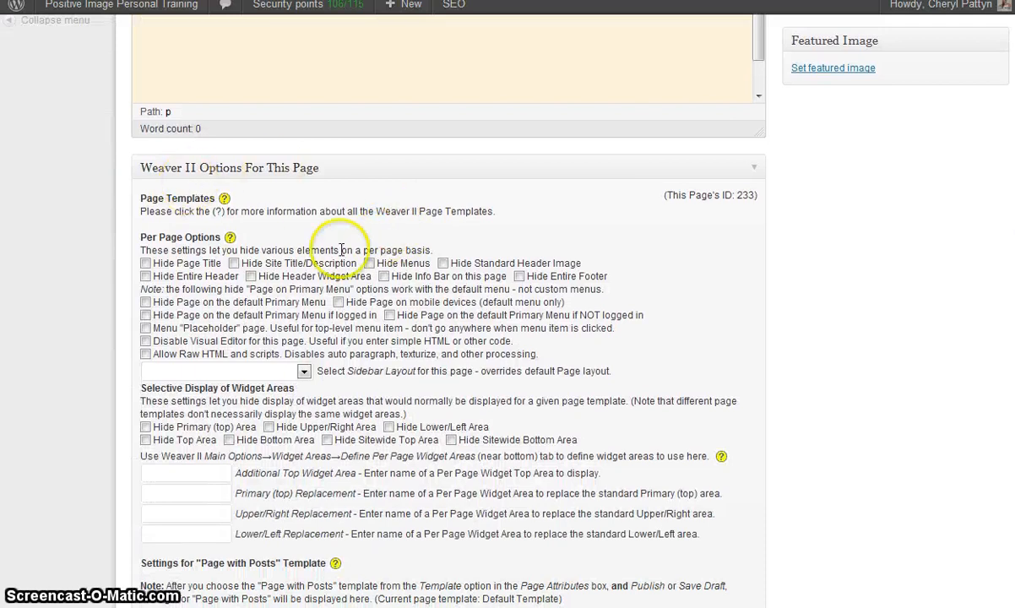
Compare the page titles on the live website's Newsletters, About Us and Home pages with the Hide Page Title option.
click(146, 265)
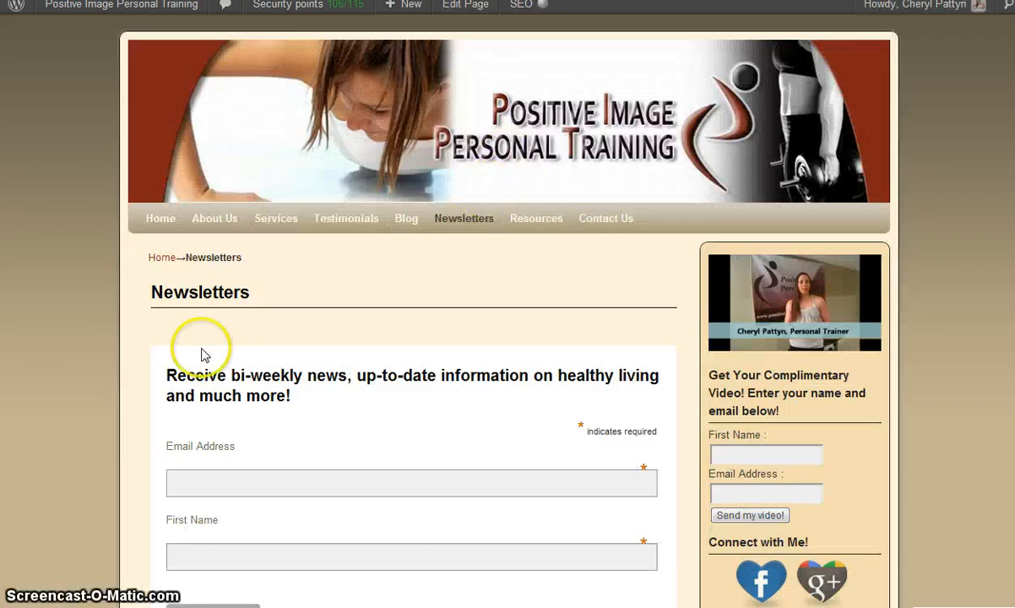
drag(154, 291, 245, 293)
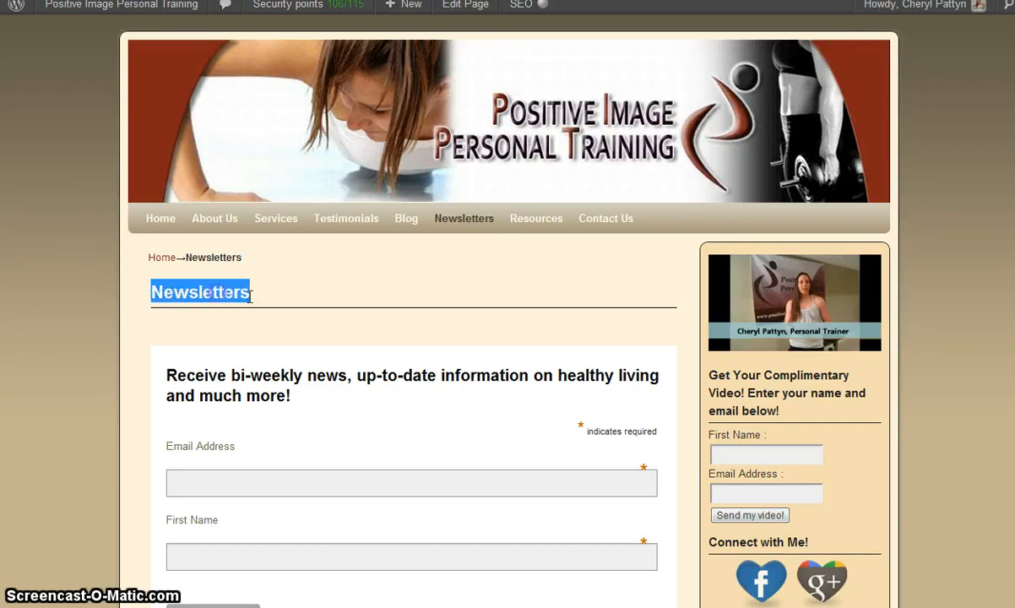
click(263, 289)
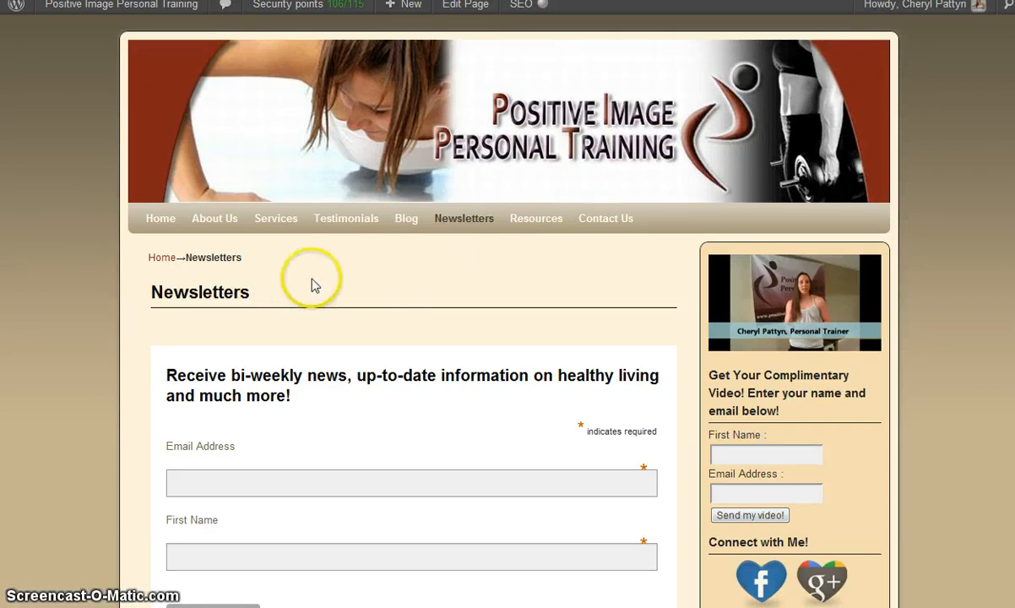
click(211, 224)
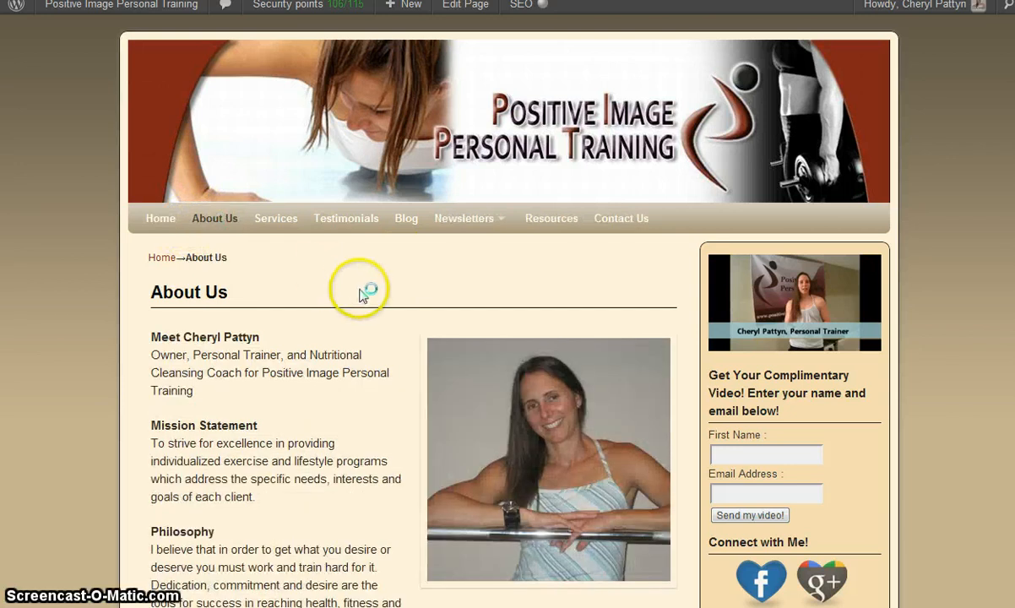
click(159, 218)
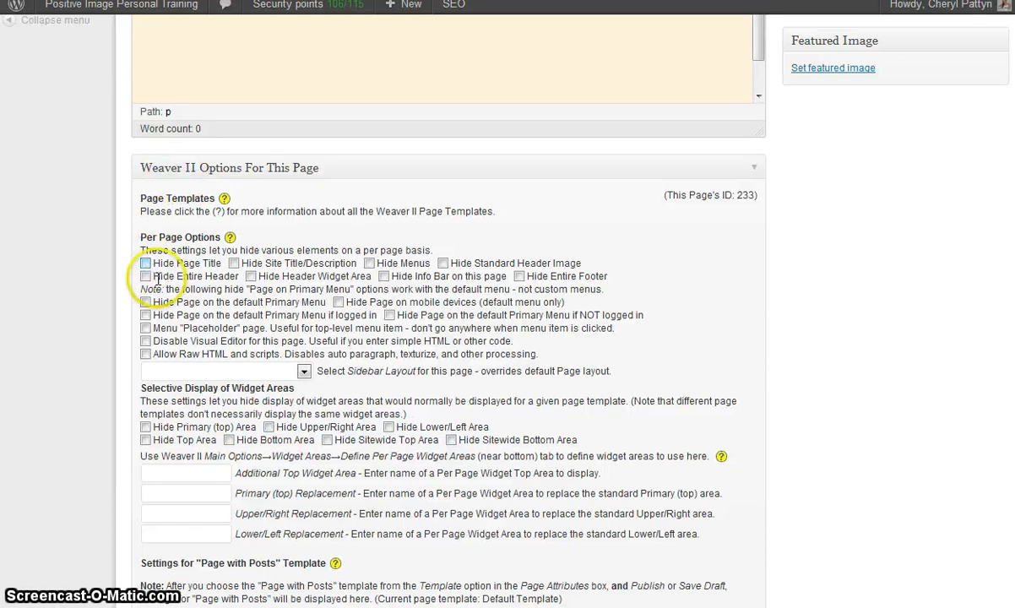
Review the new page's remaining settings, including widget areas, custom fields and discussion options, and return to its beginning.
scroll(448, 304, down, 10)
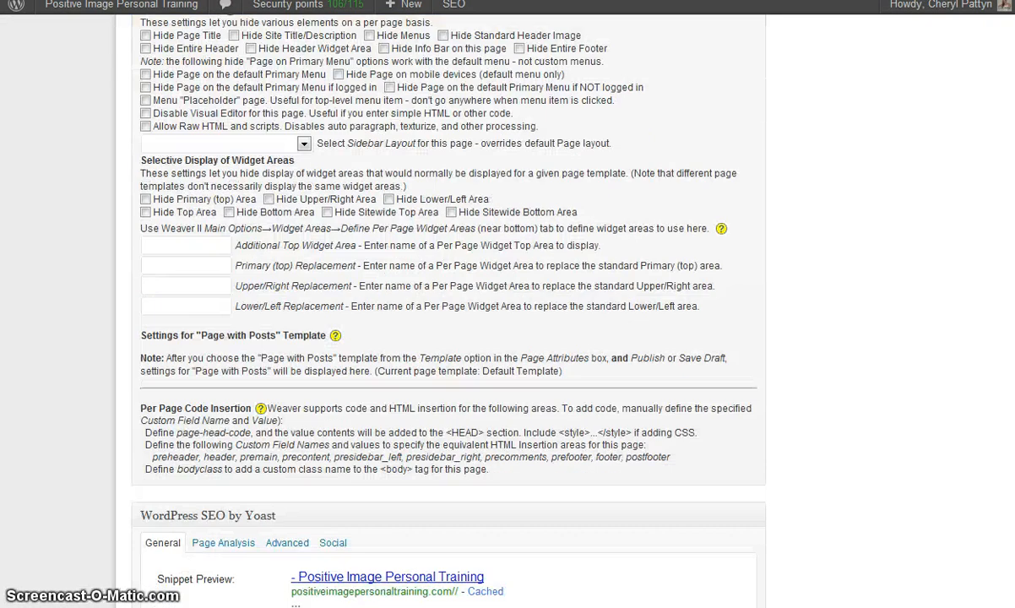
scroll(422, 304, down, 6)
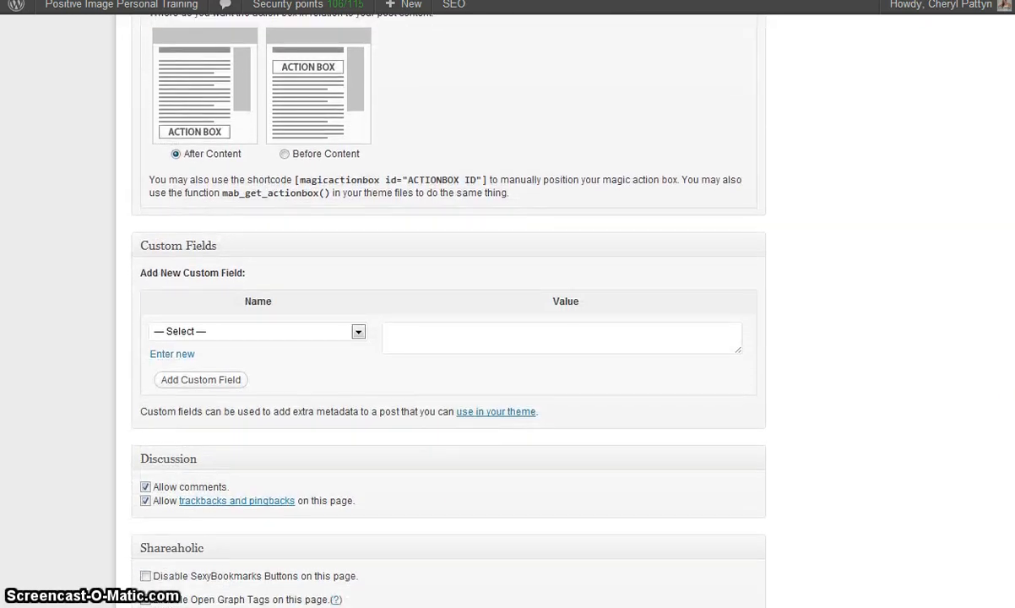
scroll(447, 304, up, 12)
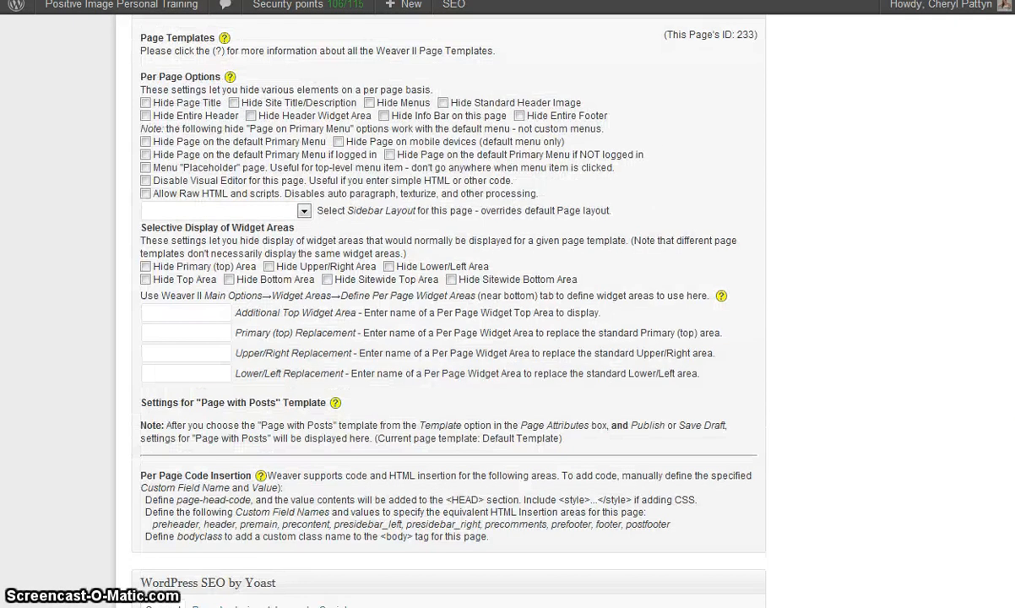
scroll(448, 304, up, 4)
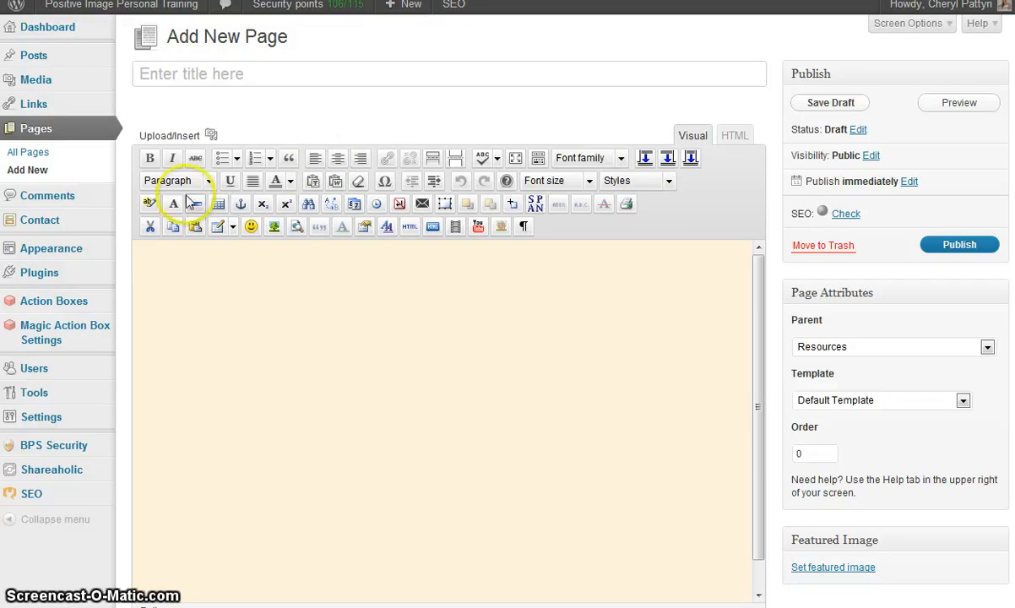
Open the website's menu editor and look over the Main Menu items alongside the live site's navigation bar.
mouse_move(61, 255)
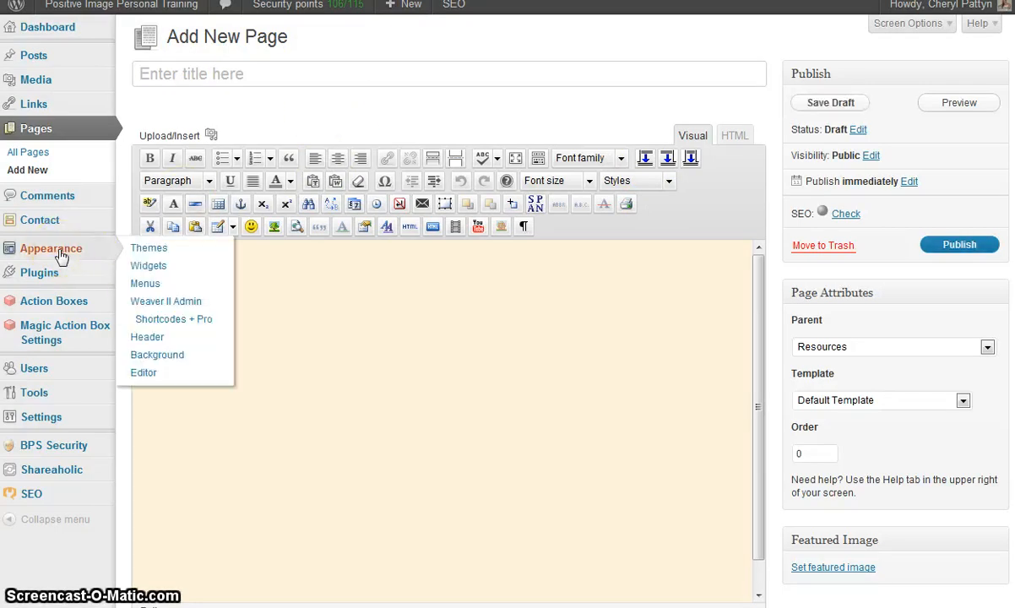
click(147, 285)
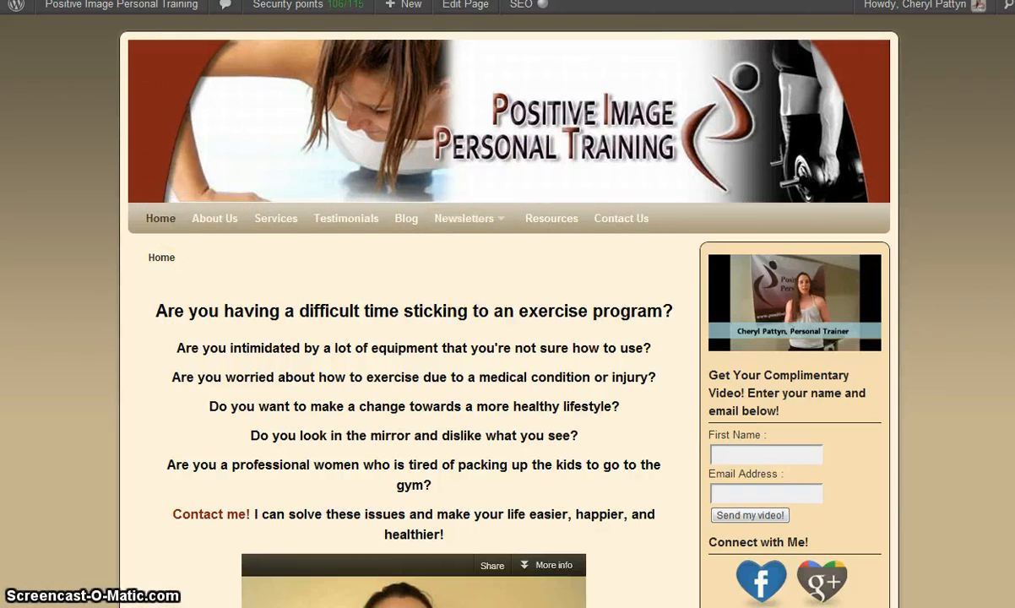
key(ctrl+Tab)
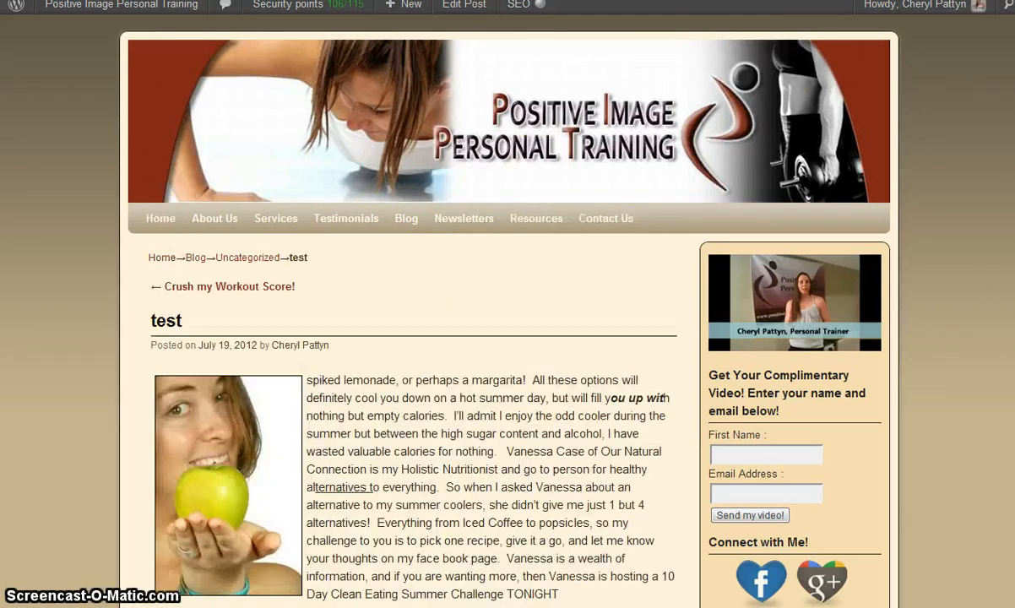
key(ctrl+Tab)
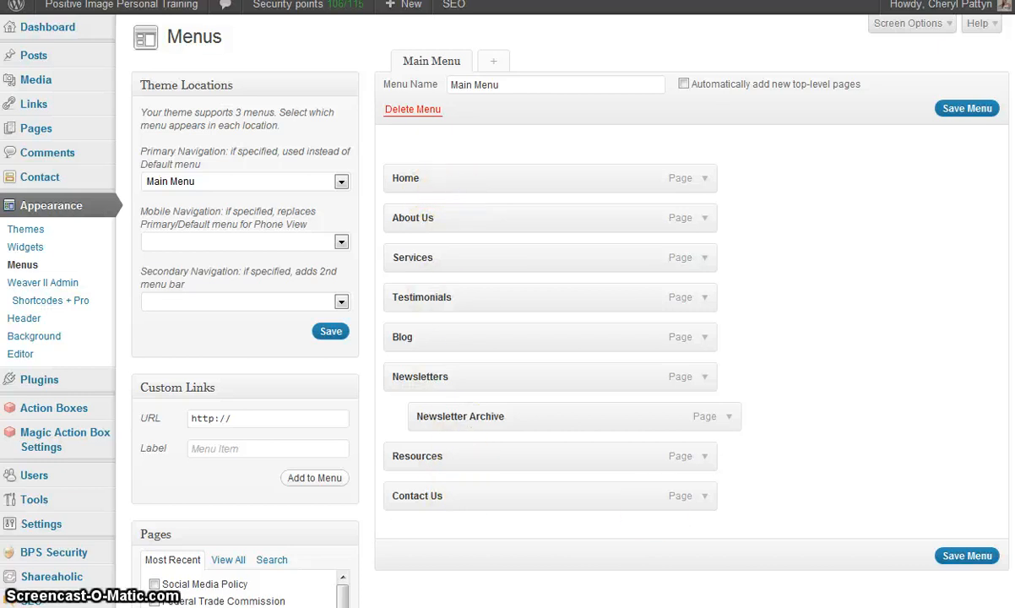
scroll(549, 304, down, 1)
scroll(215, 242, up, 1)
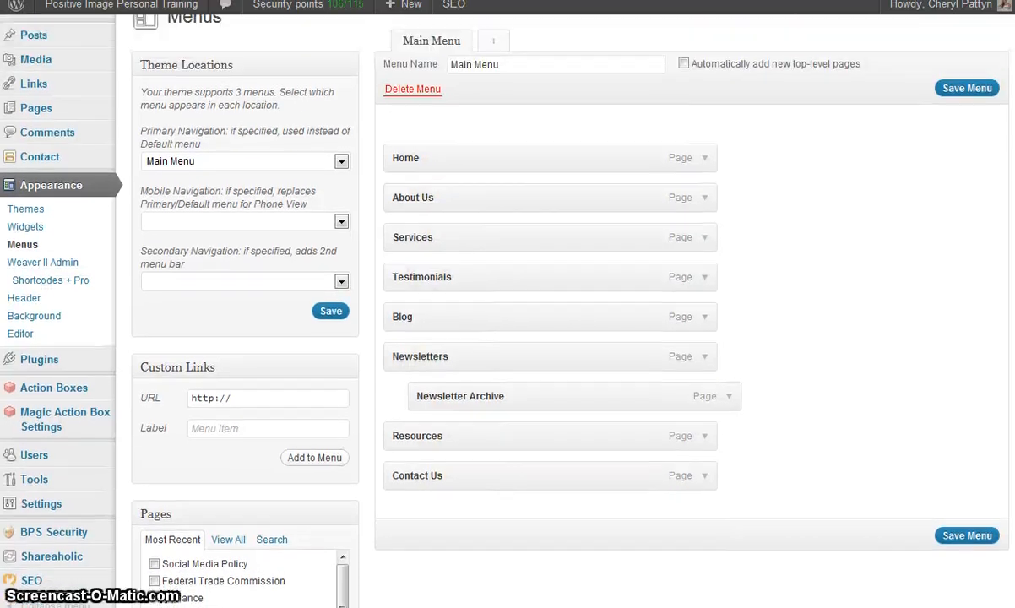
Add the Social Media Policy page to the Main Menu.
scroll(214, 243, down, 5)
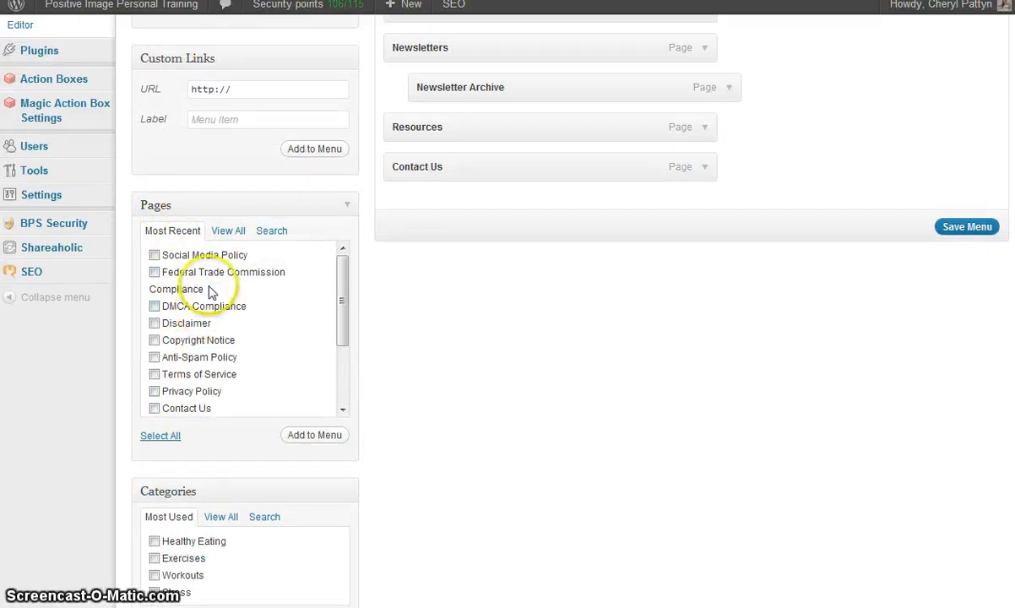
click(155, 255)
click(291, 436)
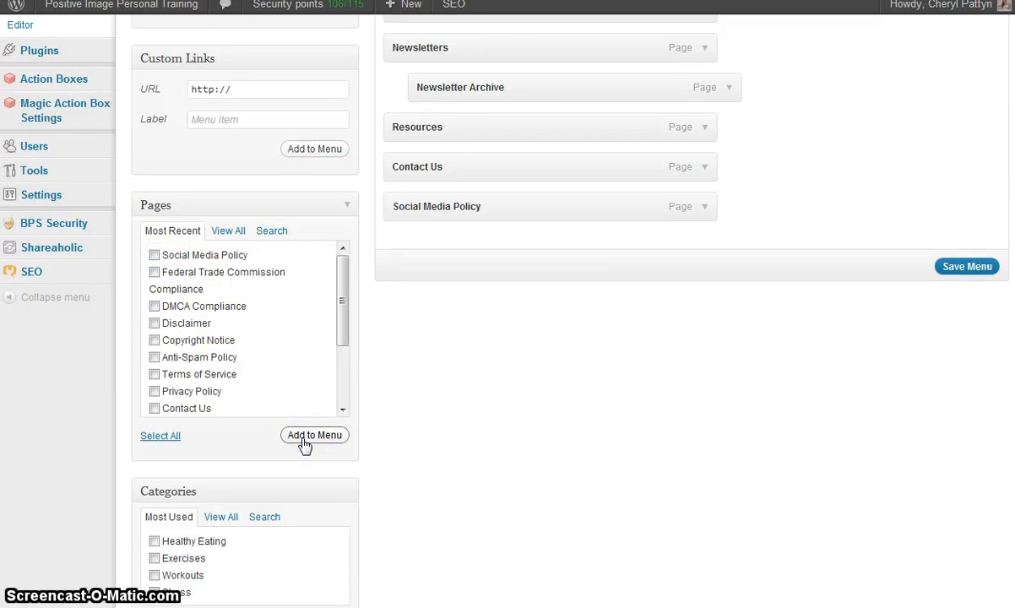
click(547, 299)
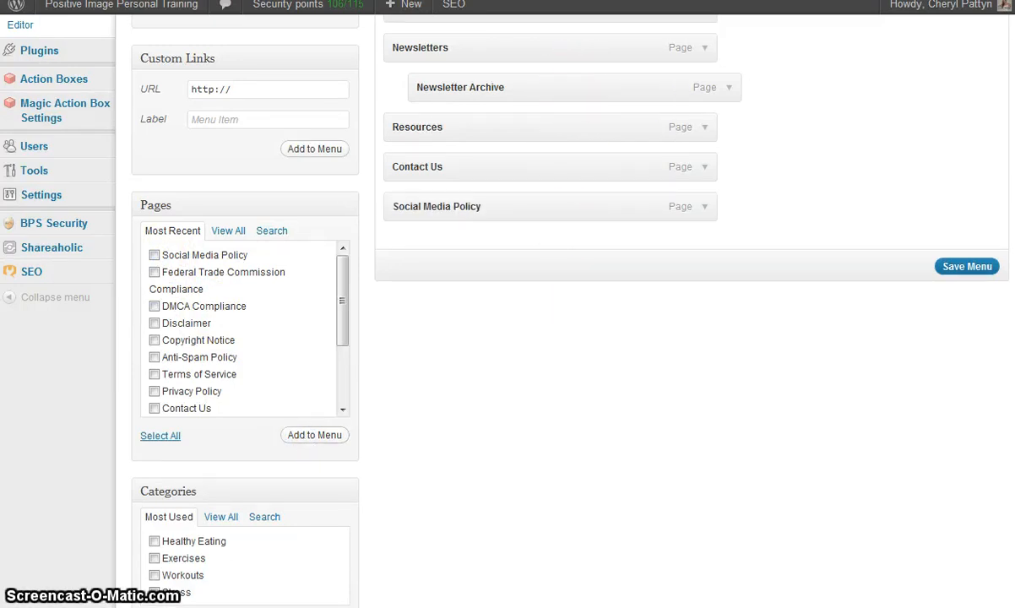
Try repositioning the Social Media Policy item within the Main Menu and look over the menu's order.
scroll(398, 532, up, 5)
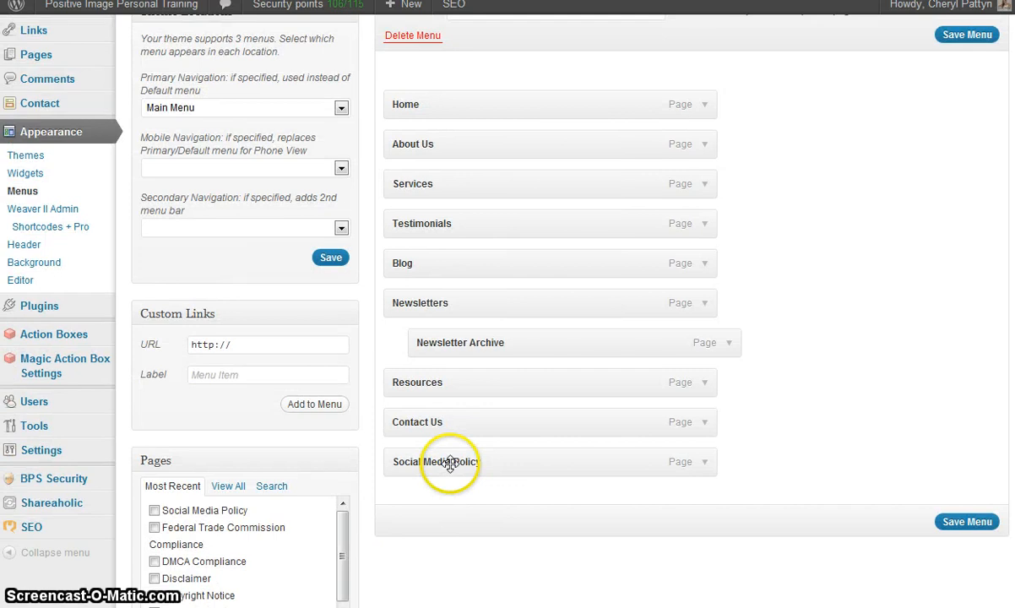
mouse_move(451, 462)
mouse_down()
mouse_move(453, 197)
mouse_move(444, 191)
mouse_move(451, 295)
mouse_move(456, 271)
mouse_move(479, 304)
mouse_move(478, 336)
mouse_move(501, 345)
mouse_move(512, 422)
mouse_move(462, 488)
mouse_move(457, 460)
mouse_up()
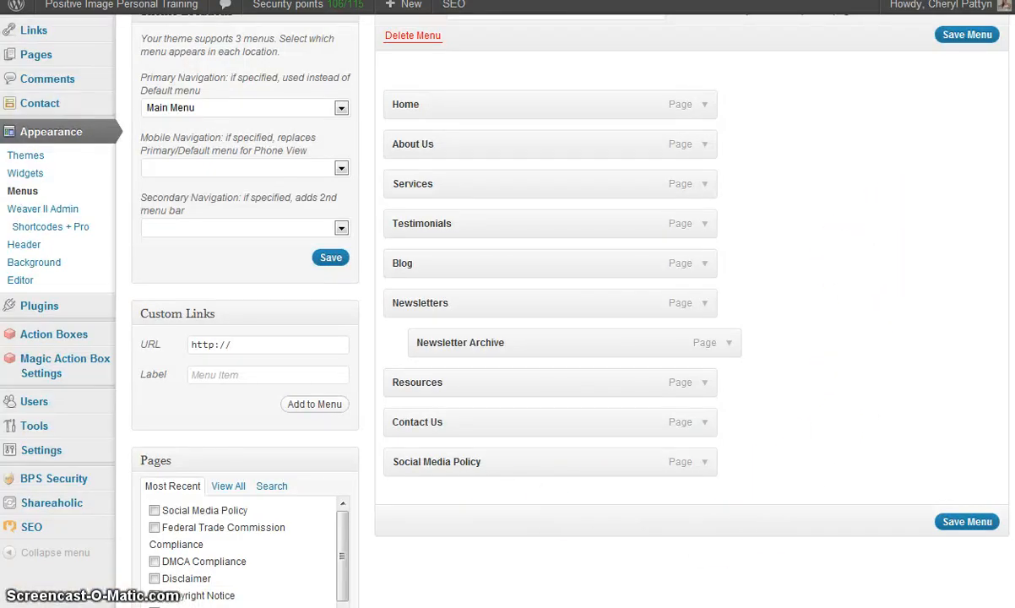
scroll(549, 321, up, 3)
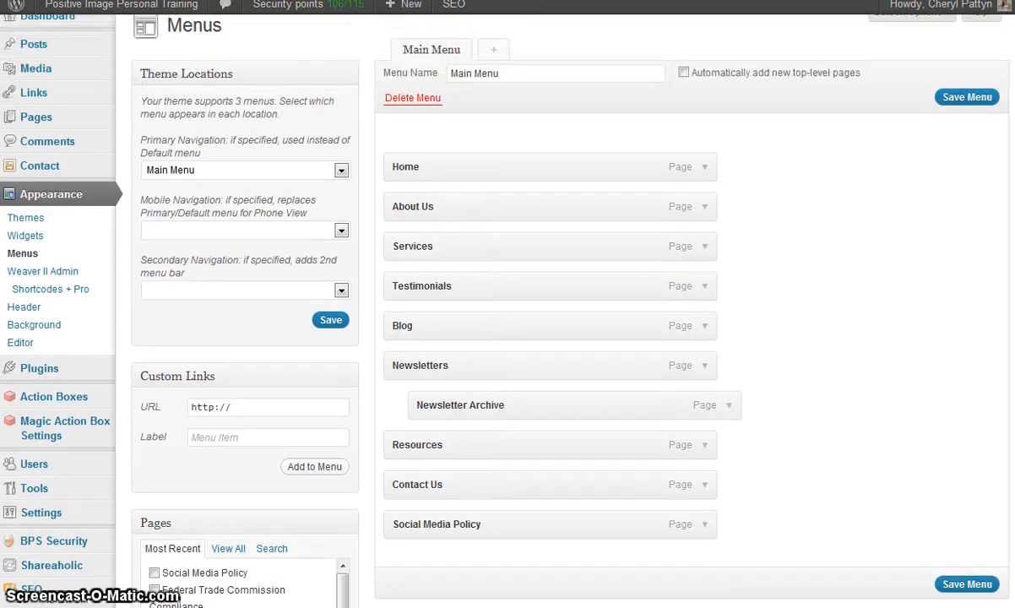
scroll(549, 320, up, 1)
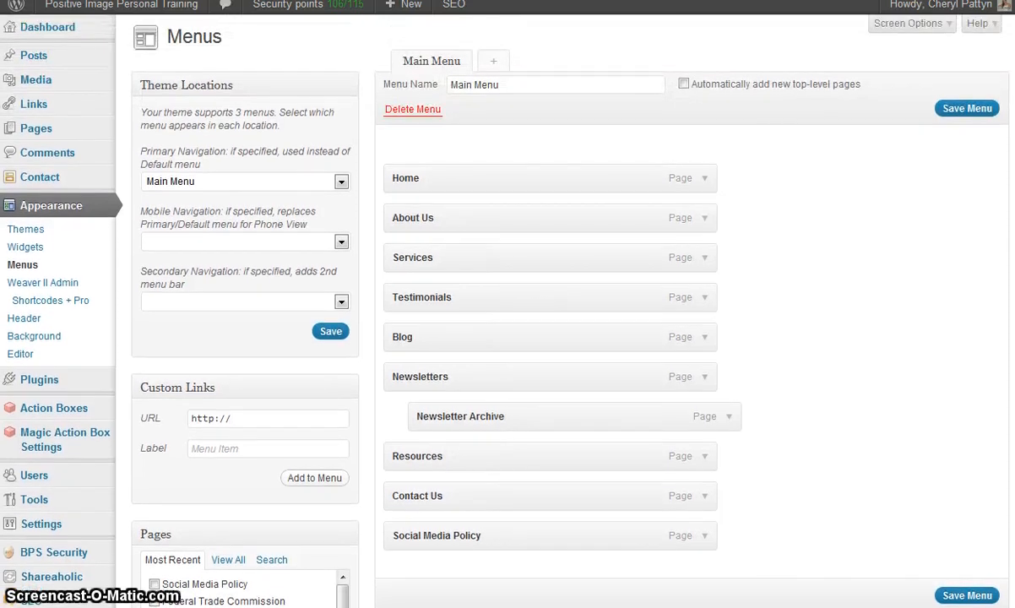